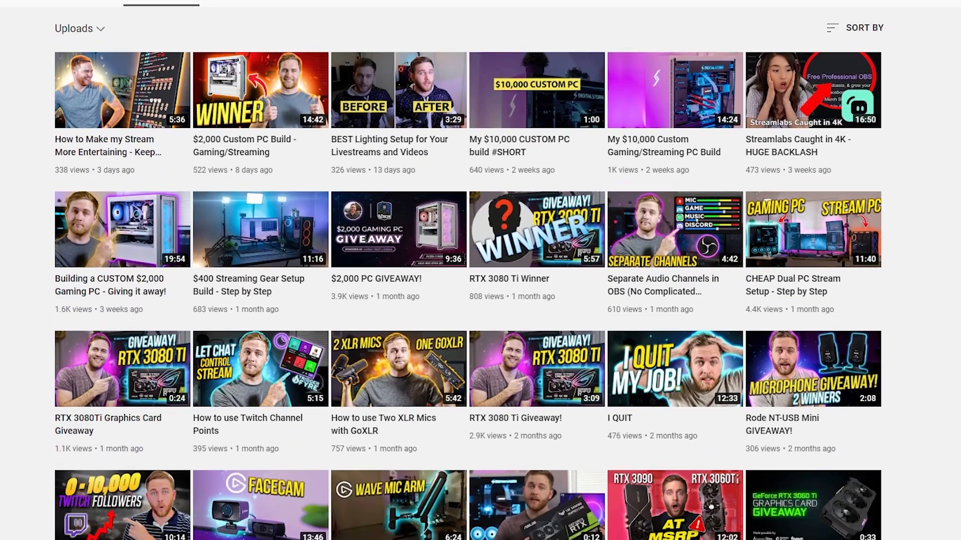
{"action": "scroll", "coordinate": [481, 271], "scroll_direction": "down", "scroll_amount": 2}
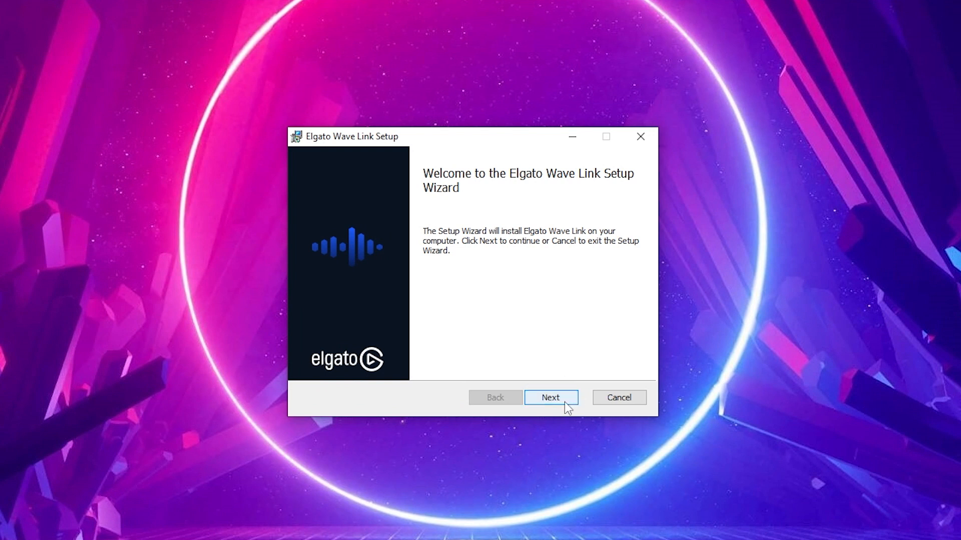
Step: Accept the Wave Link licence agreement and continue through the installer
{"action": "left_click", "coordinate": [564, 402]}
{"action": "left_click", "coordinate": [313, 363]}
{"action": "left_click", "coordinate": [545, 395]}
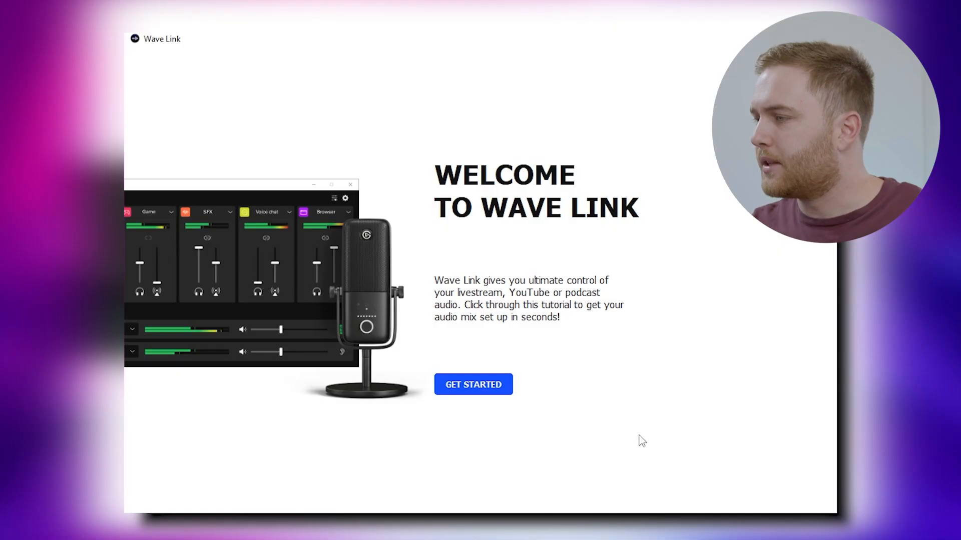
Step: Start the Wave Link setup and list the available monitor output devices
{"action": "left_click", "coordinate": [484, 390]}
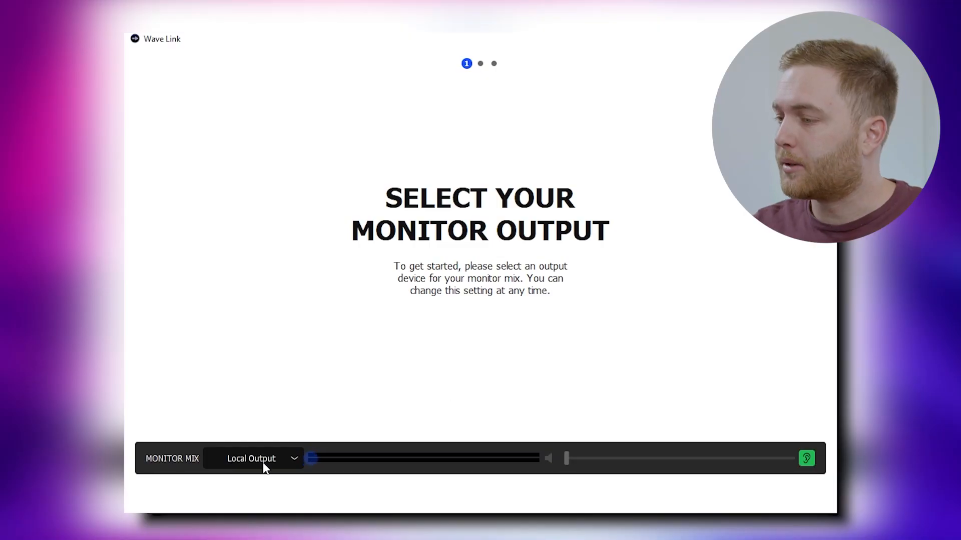
{"action": "left_click", "coordinate": [262, 466]}
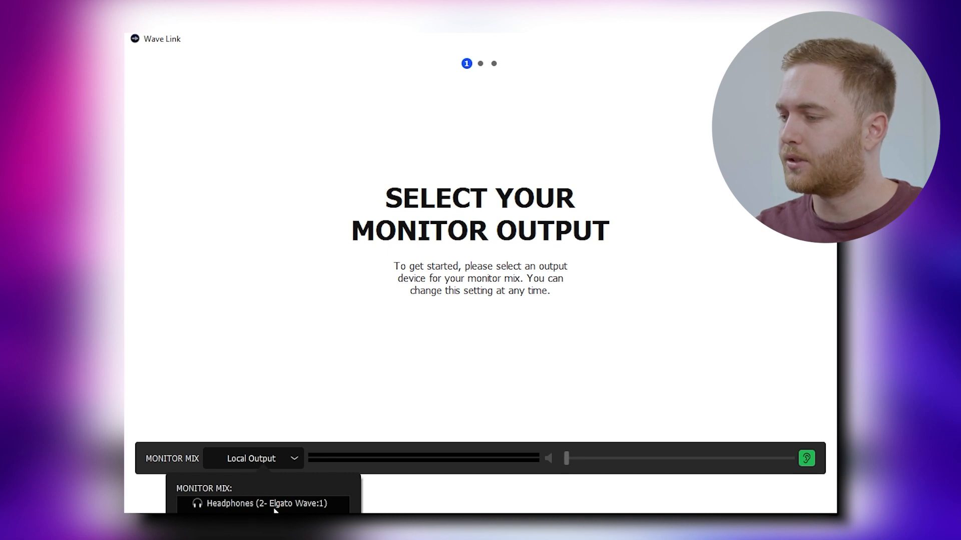
Step: Monitor through Headphones (2- Elgato Wave:1) and set the mic's monitor level to 100%, muted
{"action": "left_click", "coordinate": [303, 504]}
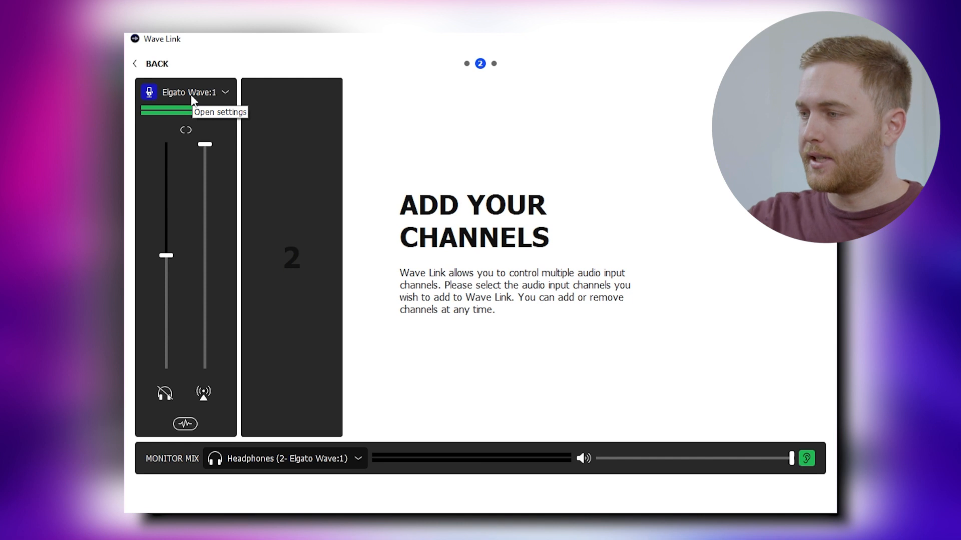
{"action": "mouse_move", "coordinate": [274, 115]}
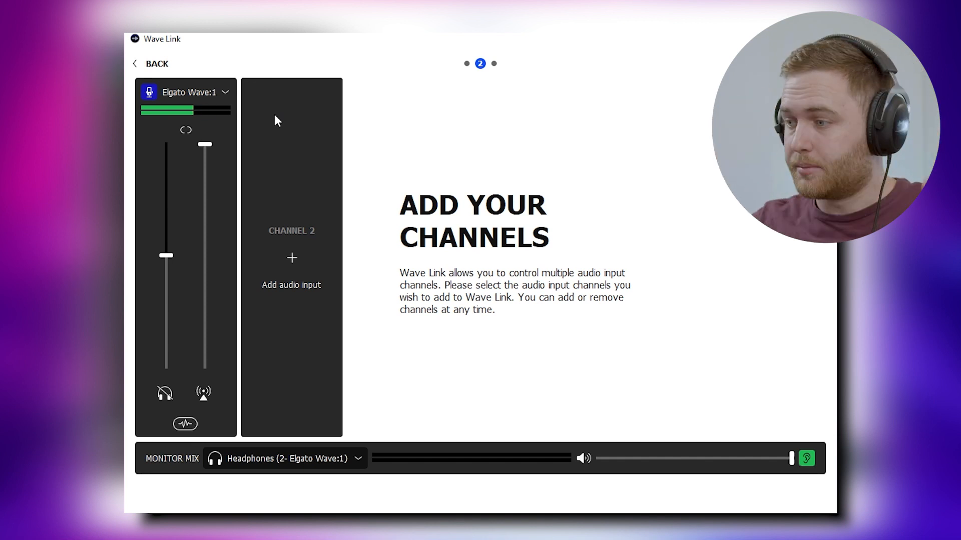
{"action": "left_click", "coordinate": [164, 393]}
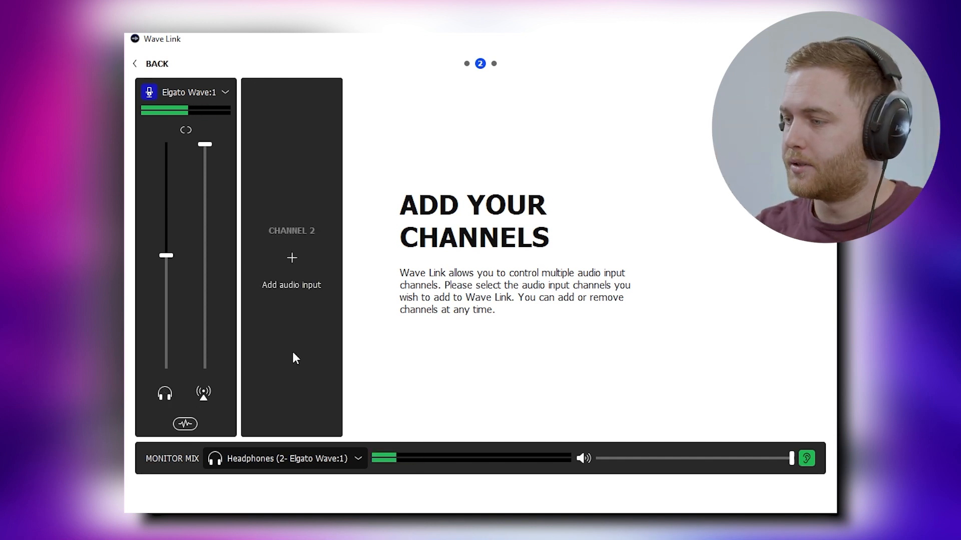
{"action": "left_click_drag", "start_coordinate": [172, 160], "coordinate": [167, 140]}
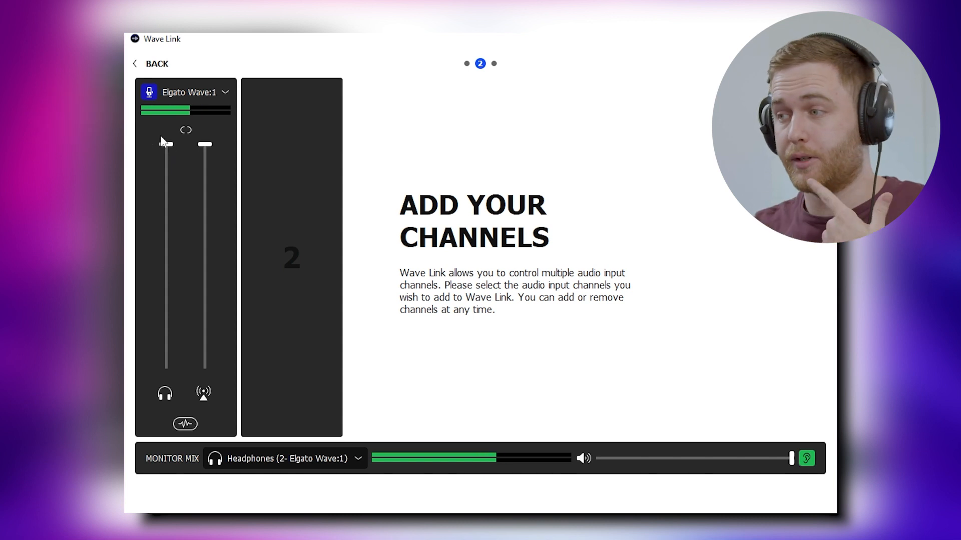
{"action": "left_click", "coordinate": [168, 396]}
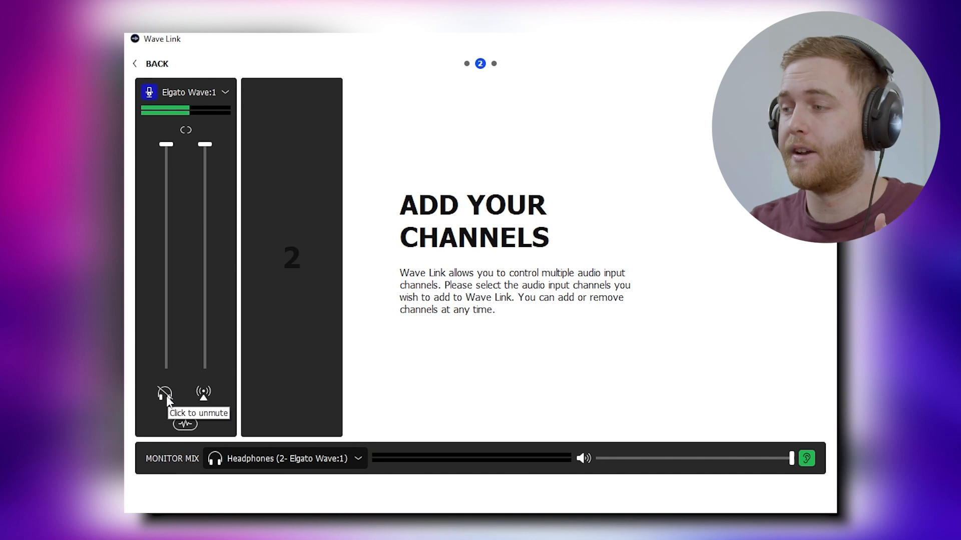
Step: Assign System, Music and Browser inputs to mixer channels 2, 3 and 4
{"action": "mouse_move", "coordinate": [310, 272]}
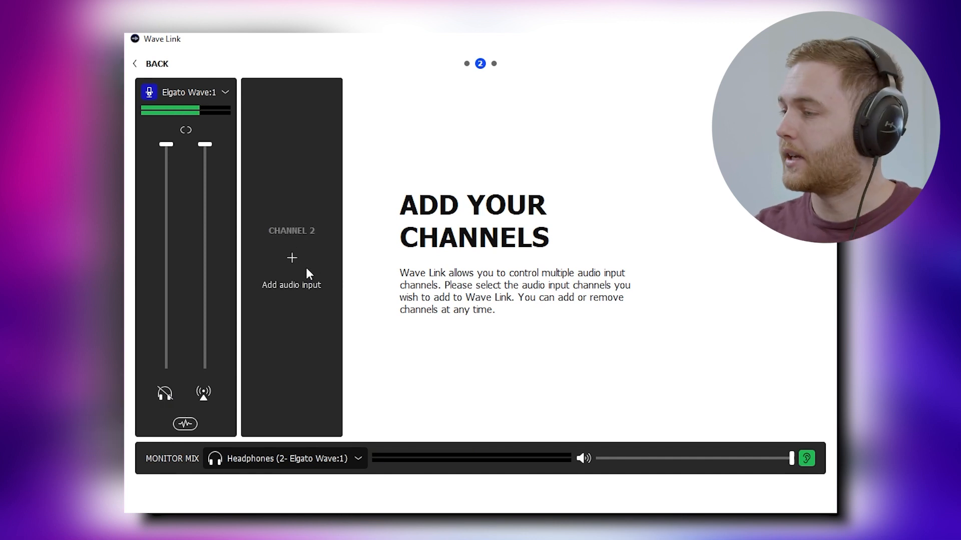
{"action": "left_click", "coordinate": [292, 259]}
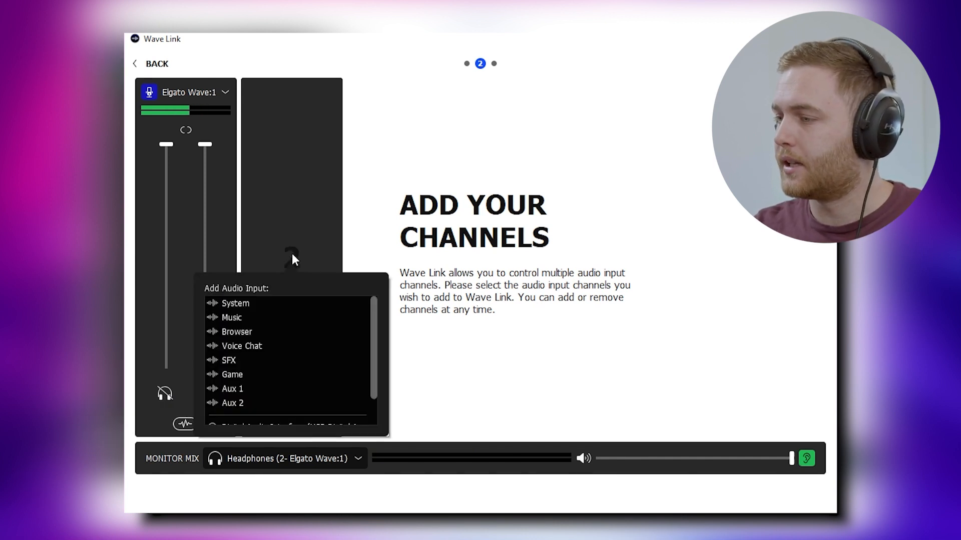
{"action": "left_click", "coordinate": [237, 303]}
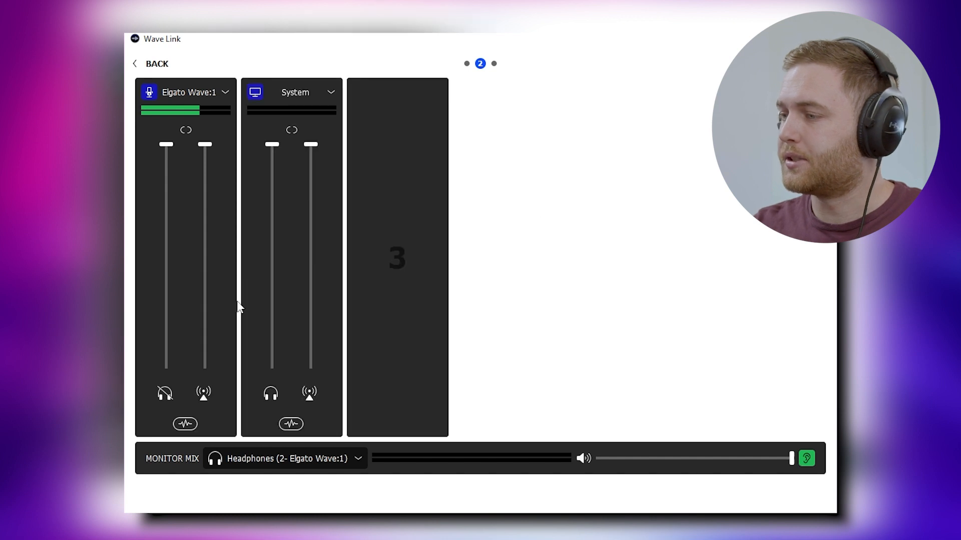
{"action": "left_click", "coordinate": [398, 260]}
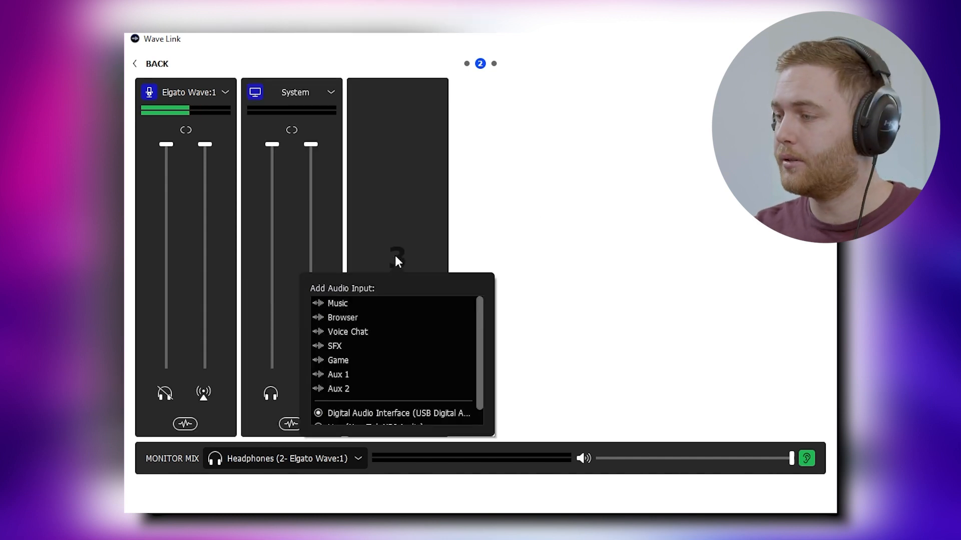
{"action": "left_click", "coordinate": [341, 305]}
{"action": "left_click", "coordinate": [464, 305]}
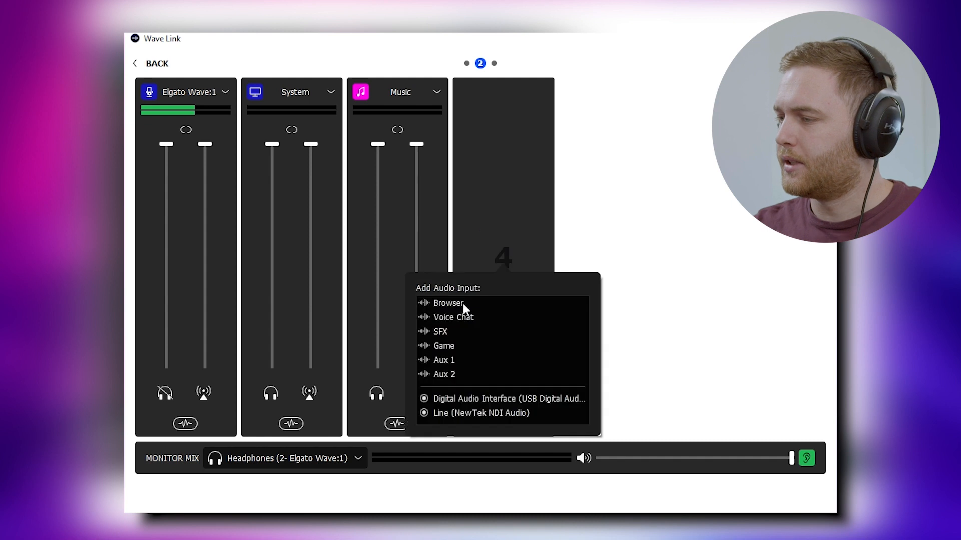
{"action": "left_click", "coordinate": [459, 302]}
{"action": "left_click", "coordinate": [610, 259]}
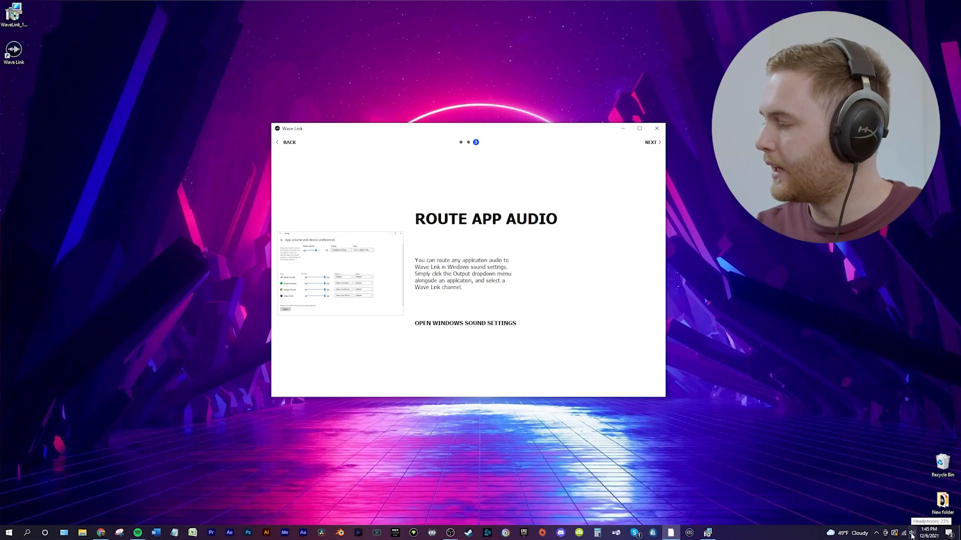
Step: Open Windows Sound settings from the taskbar volume icon
{"action": "right_click", "coordinate": [912, 535]}
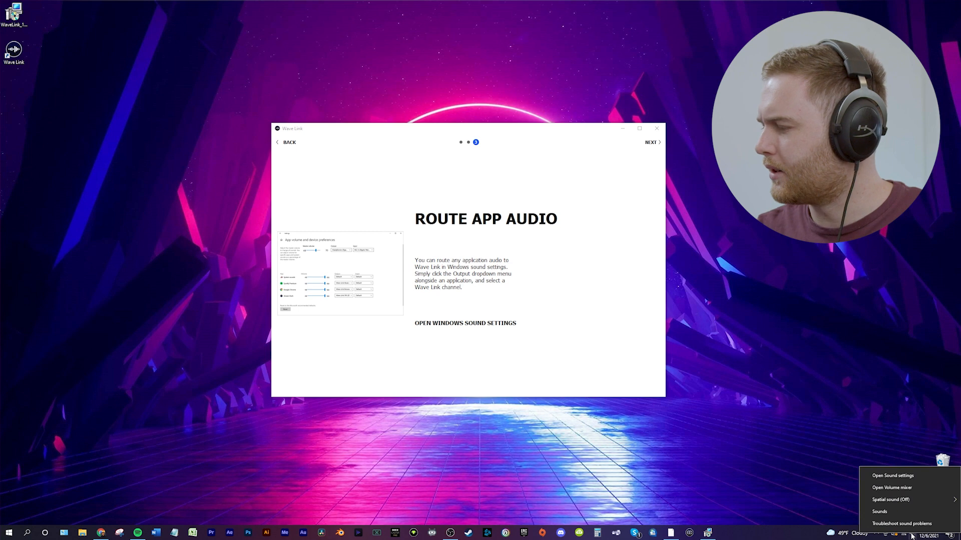
{"action": "left_click", "coordinate": [892, 476]}
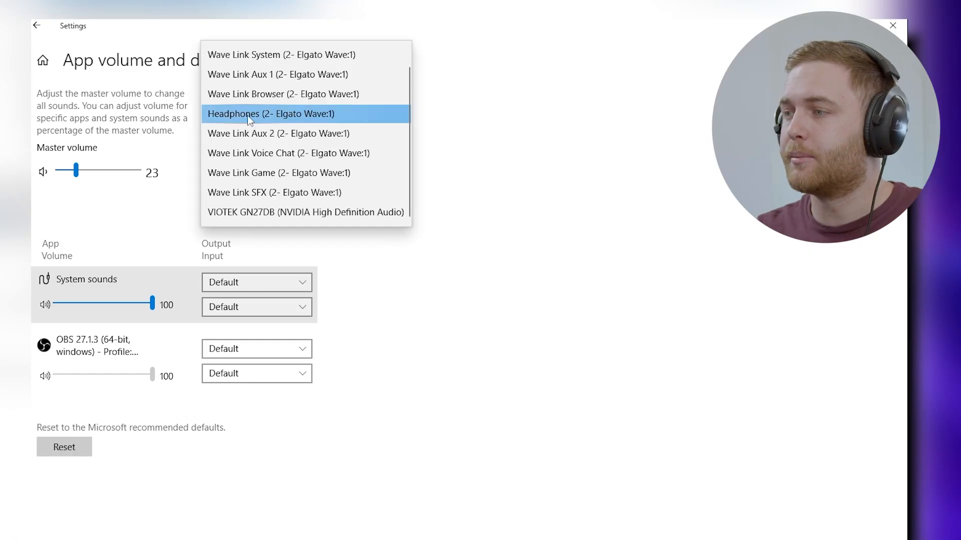
Step: Keep the Wave headphones as system output and check the Wave mic is the input
{"action": "left_click", "coordinate": [247, 115]}
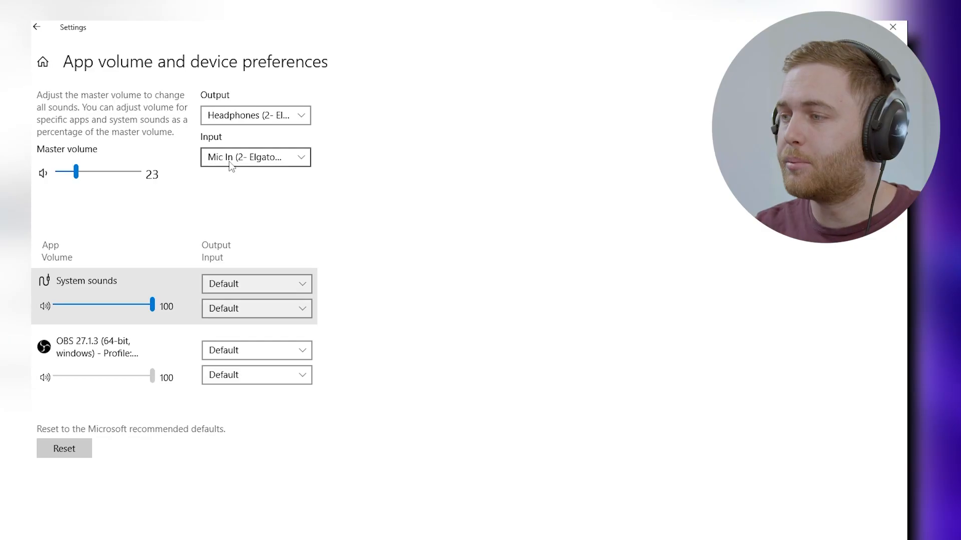
{"action": "left_click", "coordinate": [229, 159]}
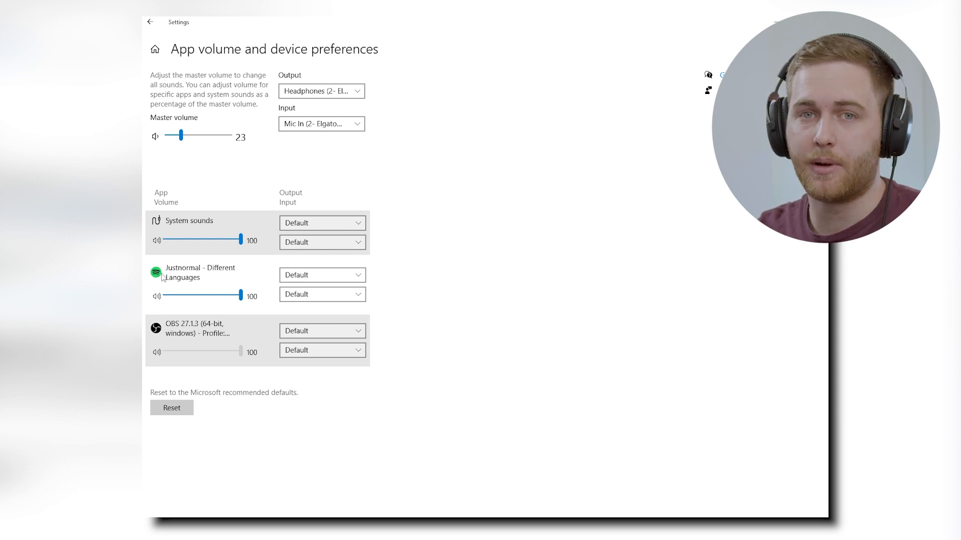
Step: Route the Justnormal music app's output to Wave Link Music
{"action": "key", "text": "alt+Tab"}
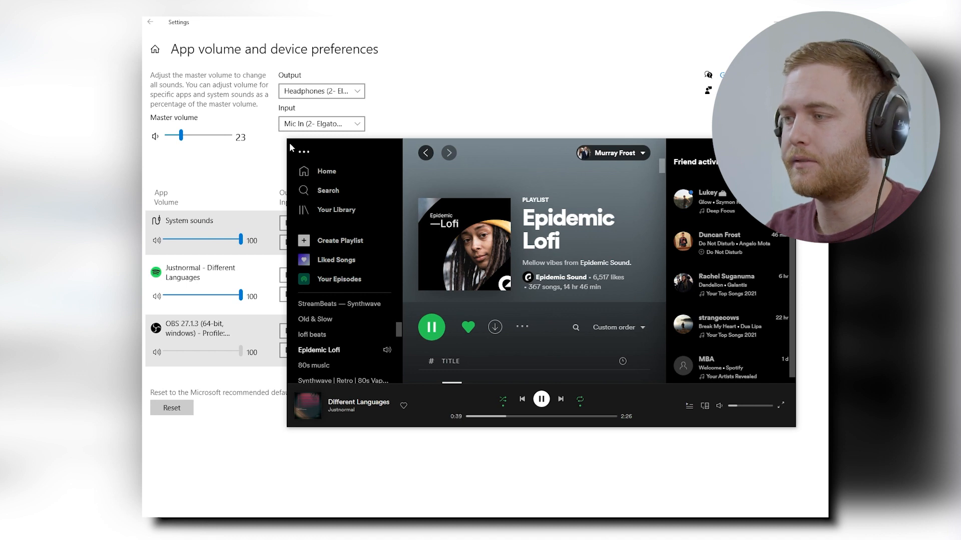
{"action": "key", "text": "alt+Tab"}
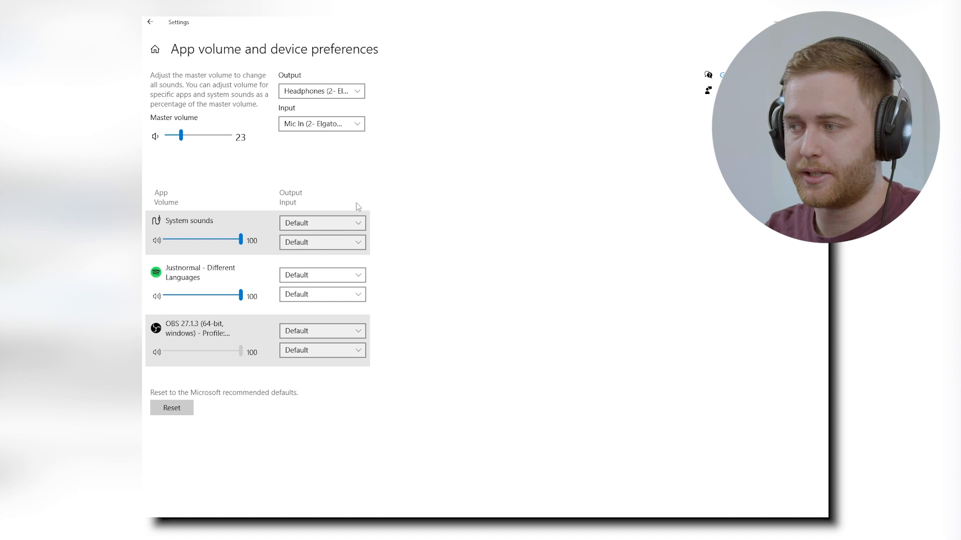
{"action": "left_click", "coordinate": [302, 281]}
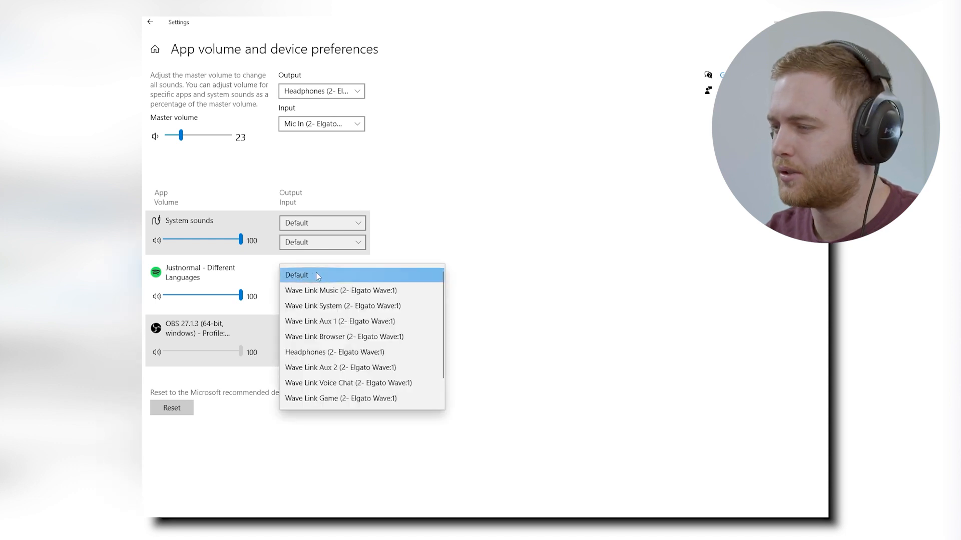
{"action": "left_click", "coordinate": [330, 291]}
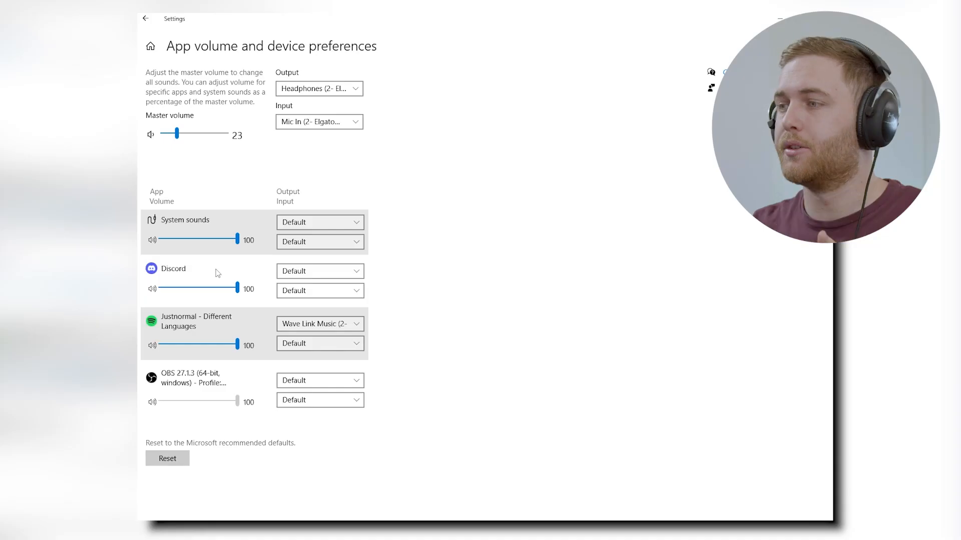
Step: Route Discord's output to Wave Link Voice Chat and its input to Mic In
{"action": "left_click", "coordinate": [303, 276]}
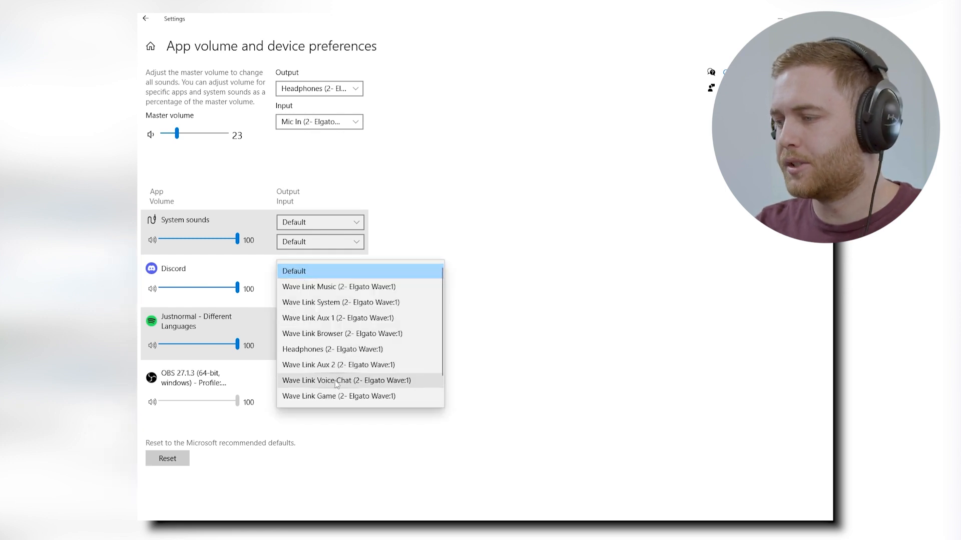
{"action": "left_click", "coordinate": [310, 381]}
{"action": "left_click", "coordinate": [300, 294]}
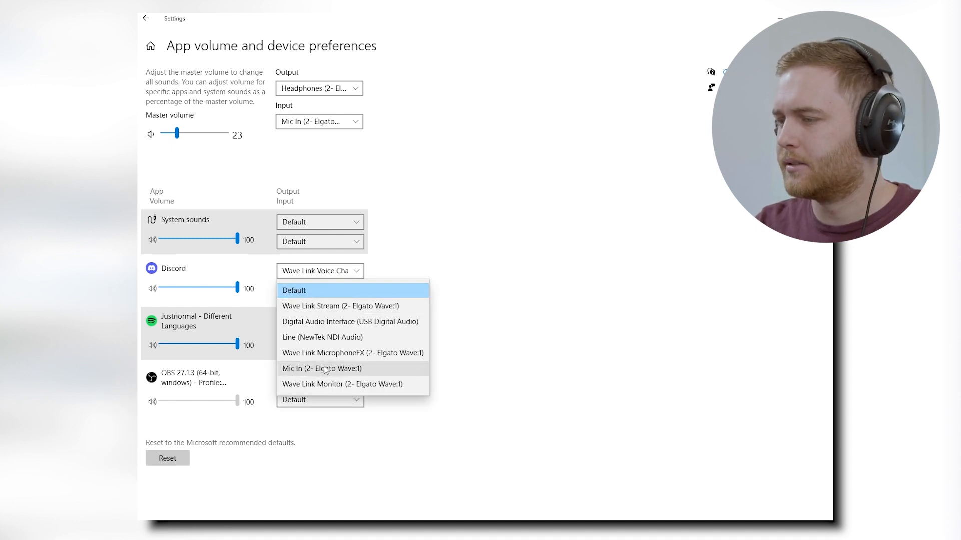
{"action": "left_click", "coordinate": [343, 369]}
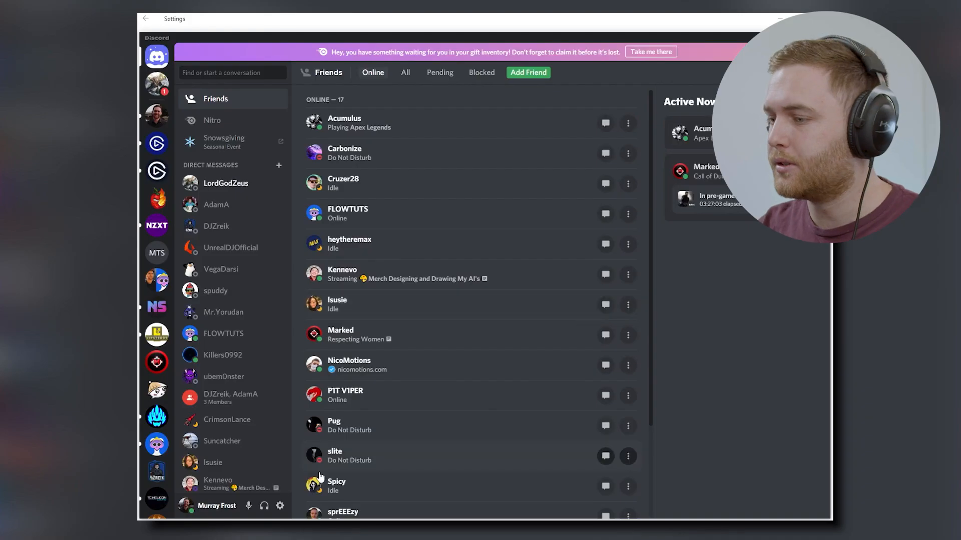
Step: Set Discord's Voice & Video input device to Mic In (2- Elgato Wave:1)
{"action": "left_click", "coordinate": [276, 516]}
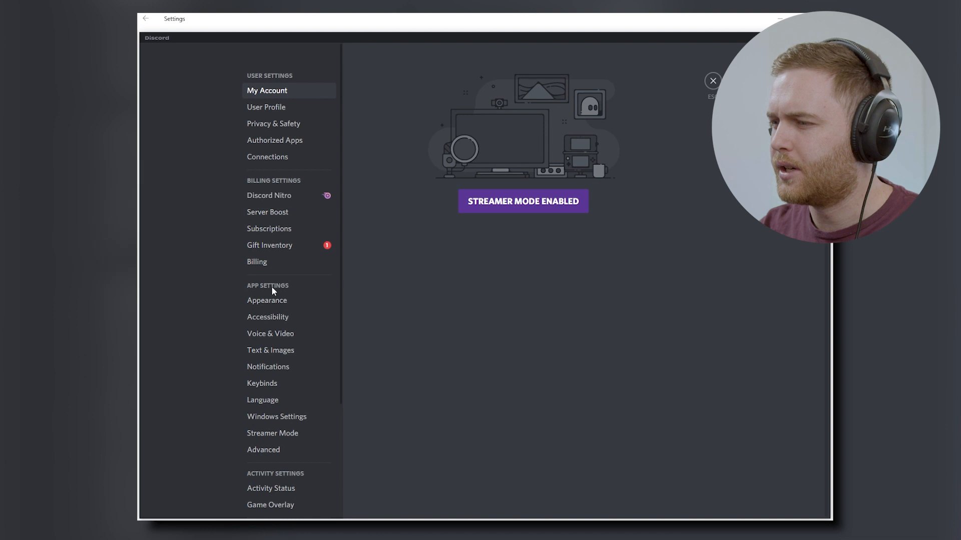
{"action": "left_click", "coordinate": [287, 336]}
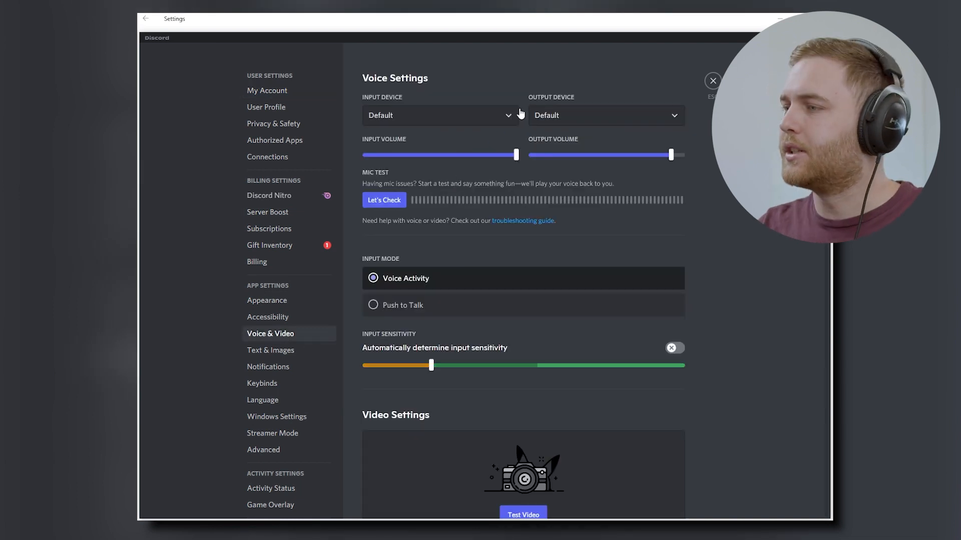
{"action": "left_click", "coordinate": [427, 20]}
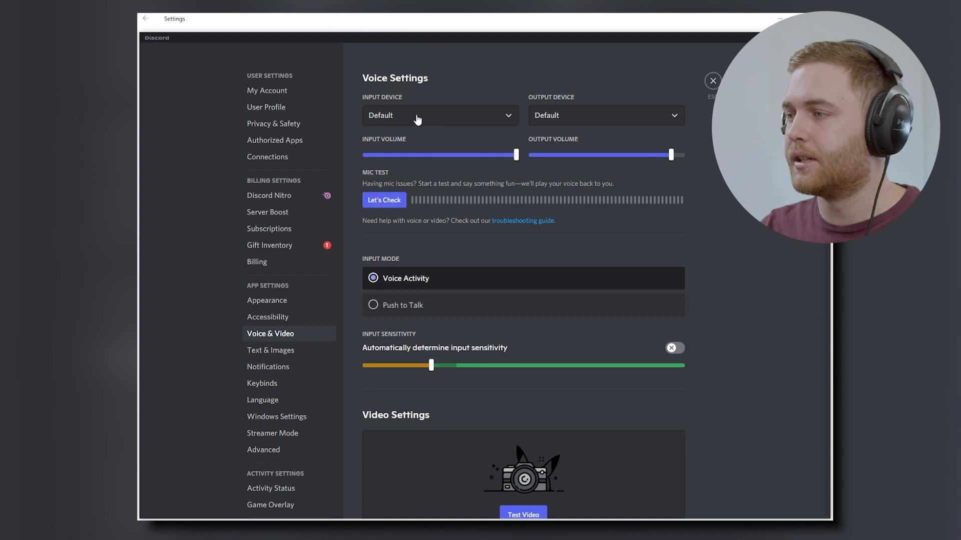
{"action": "left_click", "coordinate": [425, 126]}
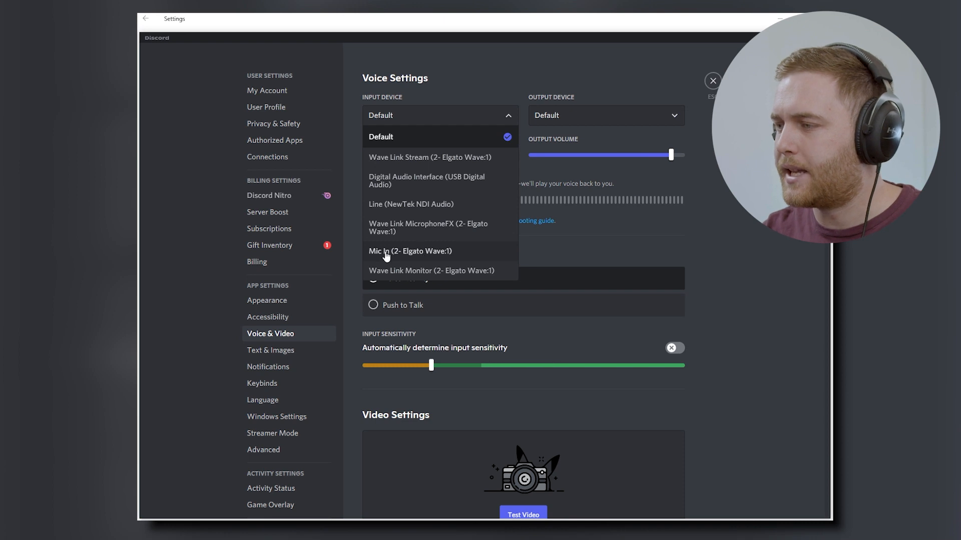
{"action": "left_click", "coordinate": [429, 252]}
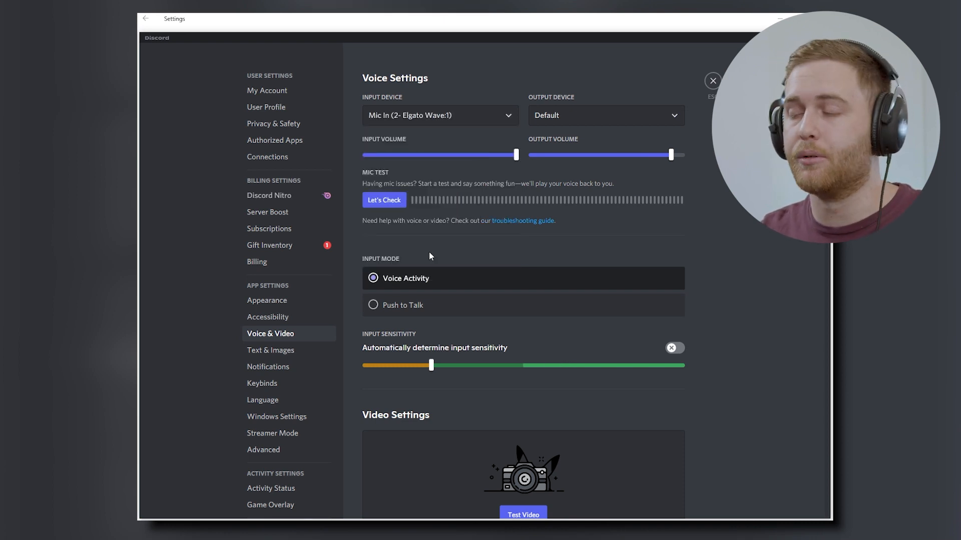
{"action": "left_click", "coordinate": [575, 120]}
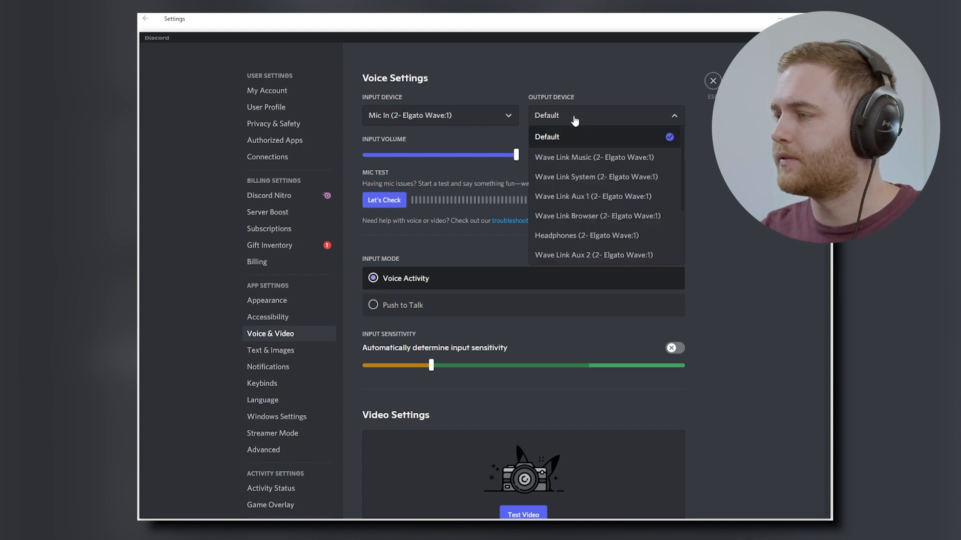
{"action": "scroll", "coordinate": [582, 228], "scroll_direction": "down", "scroll_amount": 1}
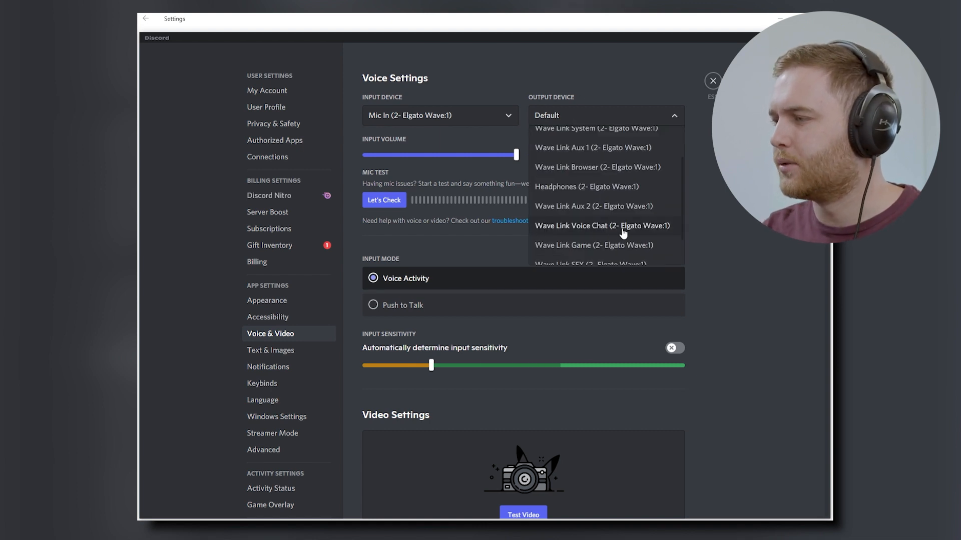
{"action": "scroll", "coordinate": [597, 230], "scroll_direction": "up", "scroll_amount": 2}
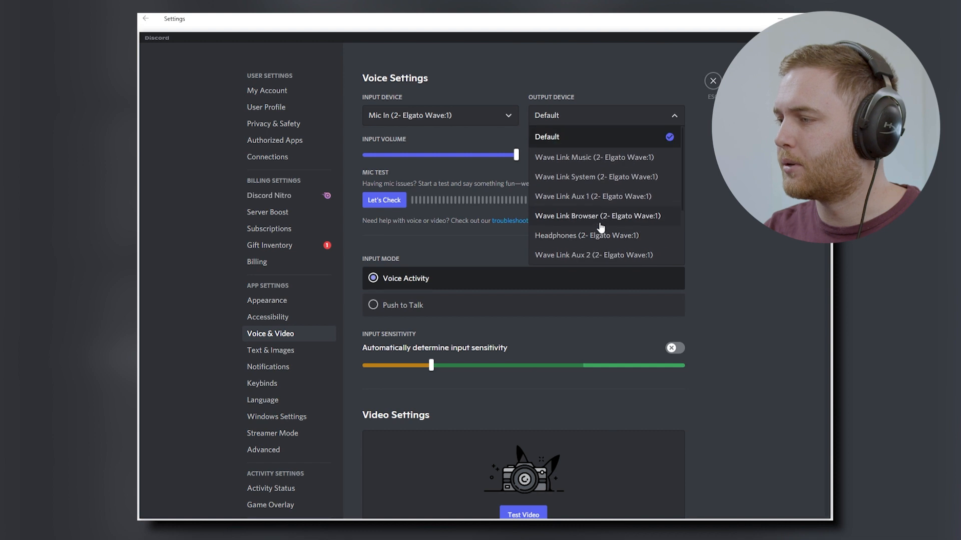
{"action": "scroll", "coordinate": [599, 229], "scroll_direction": "down", "scroll_amount": 3}
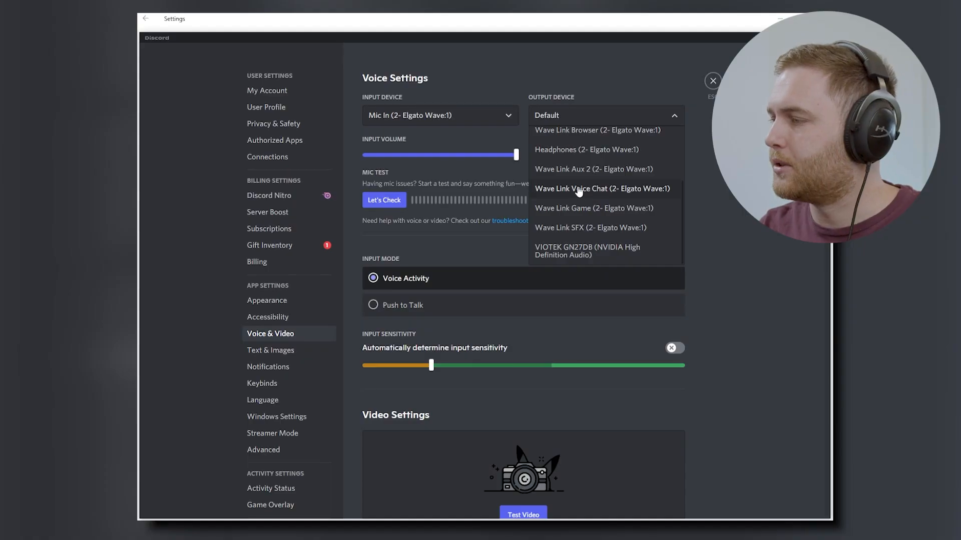
Step: Choose Wave Link Voice Chat (2- Elgato Wave:1) as Discord's output device
{"action": "left_click", "coordinate": [579, 190]}
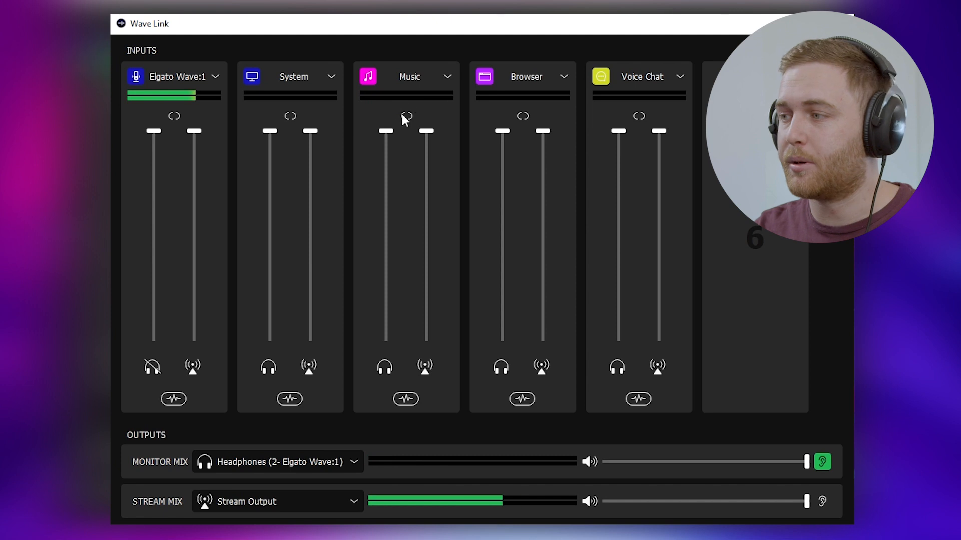
Step: Rename the Voice Chat channel to DISCORD and keep Headphones as the monitor mix device
{"action": "left_click", "coordinate": [641, 76]}
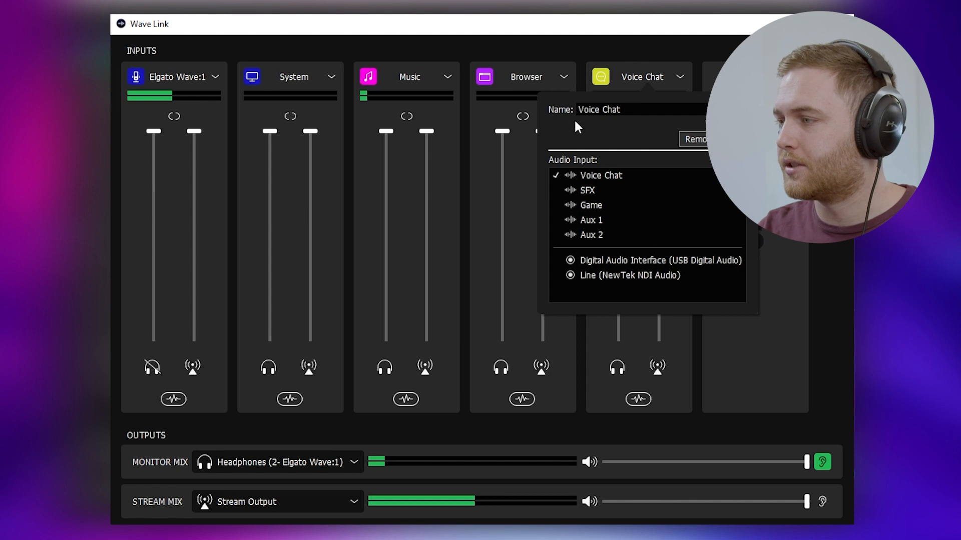
{"action": "triple_click", "coordinate": [632, 109]}
{"action": "type", "text": "DISCORD"}
{"action": "left_click", "coordinate": [663, 52]}
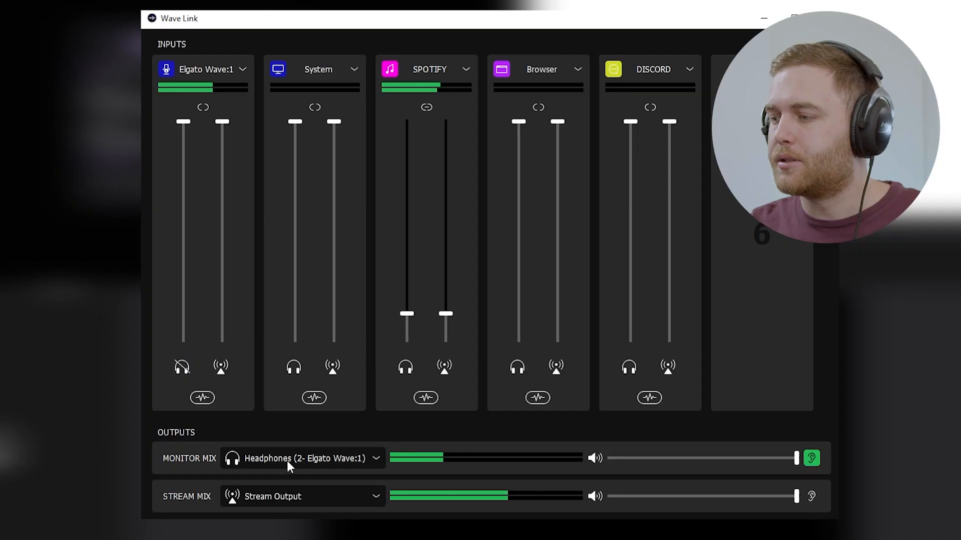
{"action": "left_click", "coordinate": [289, 459]}
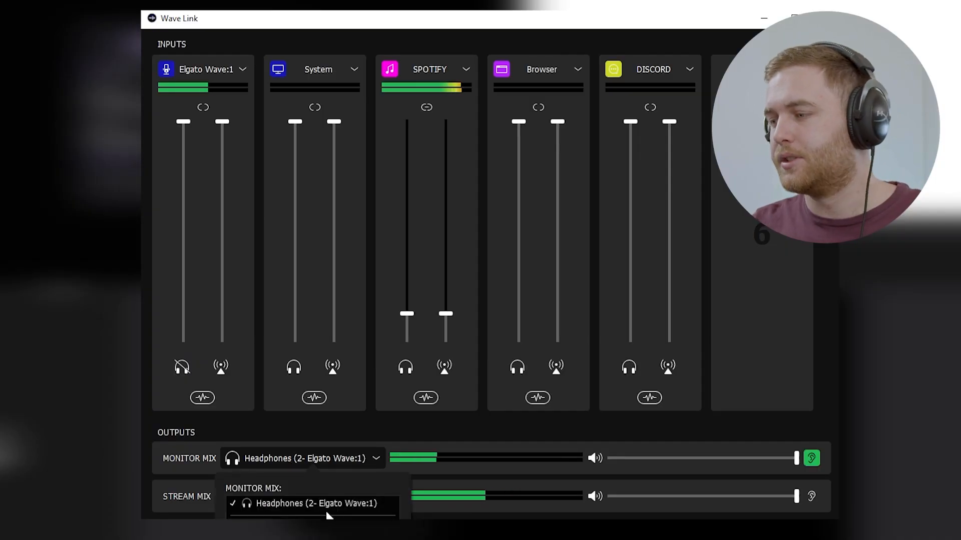
{"action": "left_click", "coordinate": [341, 501]}
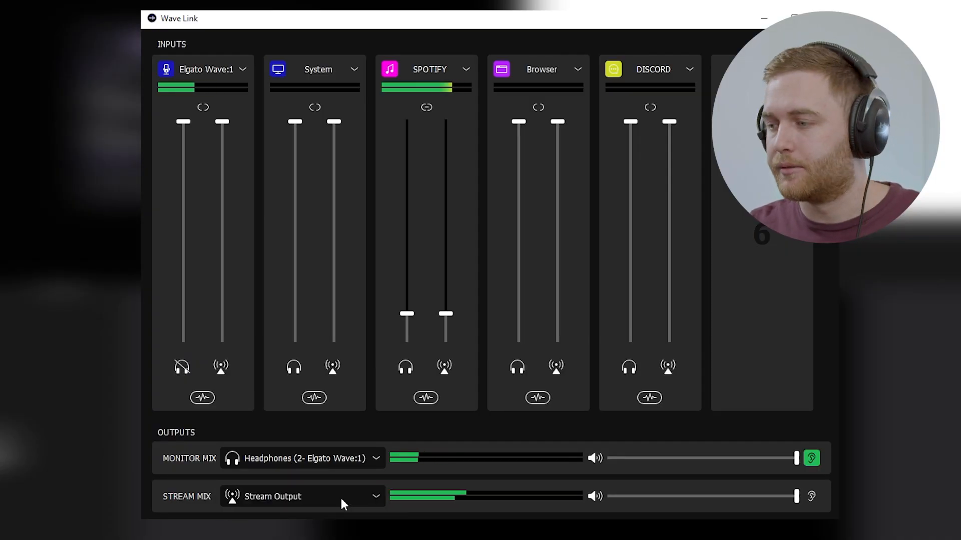
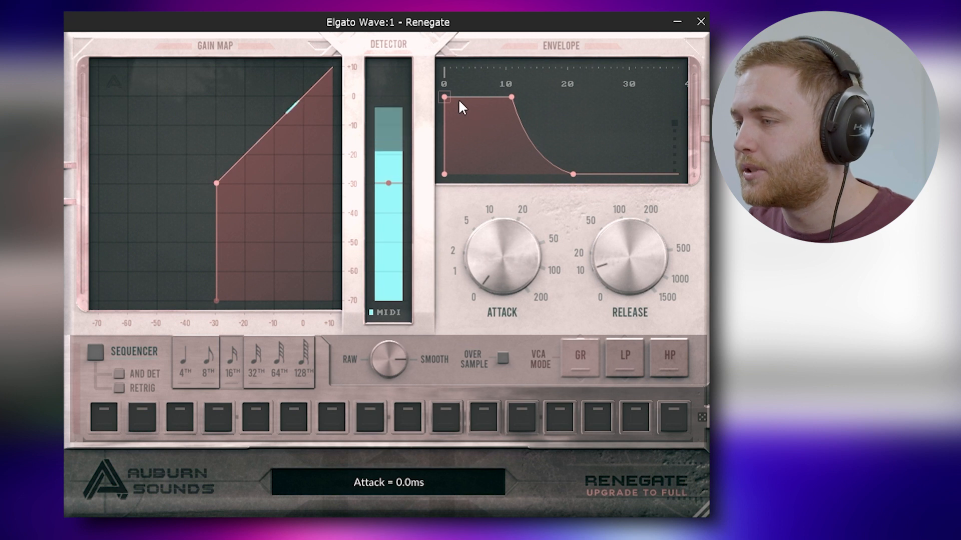
Step: Lengthen Renegate's attack to about 30 ms, extend its hold and release, then close the gate
{"action": "left_click_drag", "start_coordinate": [444, 96], "coordinate": [629, 93]}
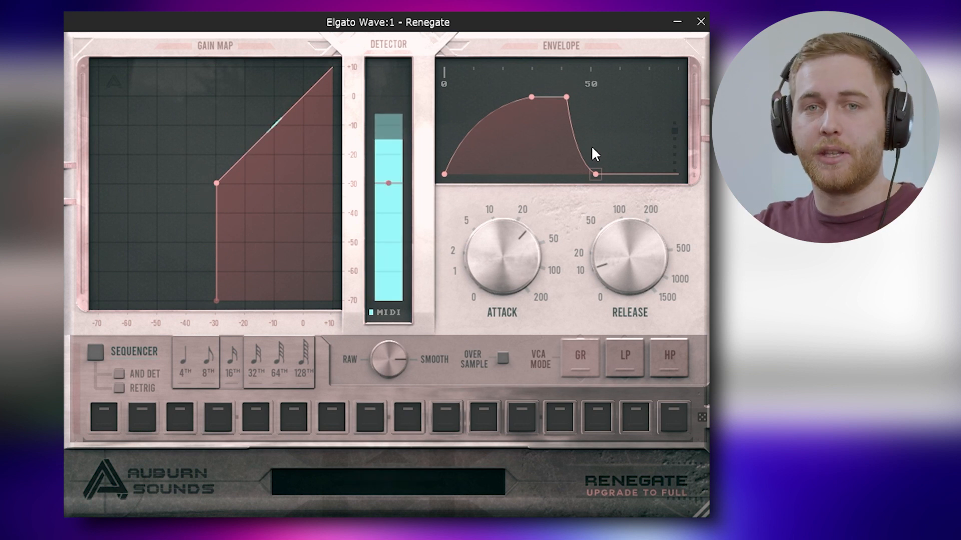
{"action": "left_click_drag", "start_coordinate": [567, 97], "coordinate": [664, 106]}
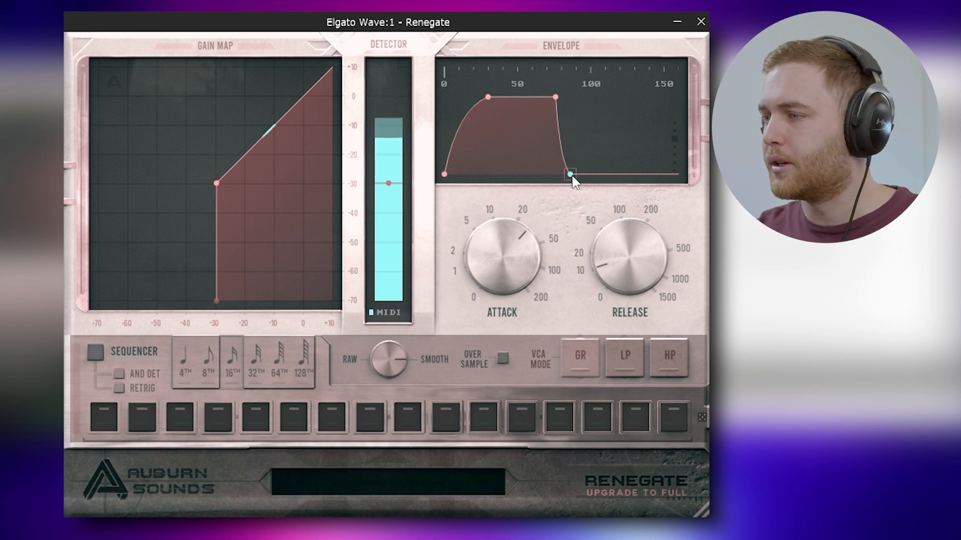
{"action": "left_click_drag", "start_coordinate": [571, 174], "coordinate": [583, 175]}
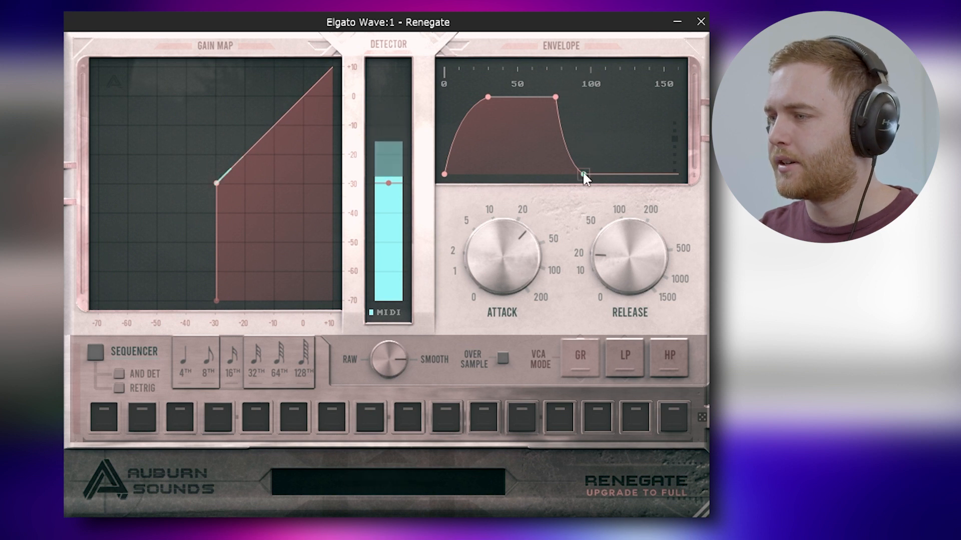
{"action": "left_click_drag", "start_coordinate": [582, 170], "coordinate": [590, 174]}
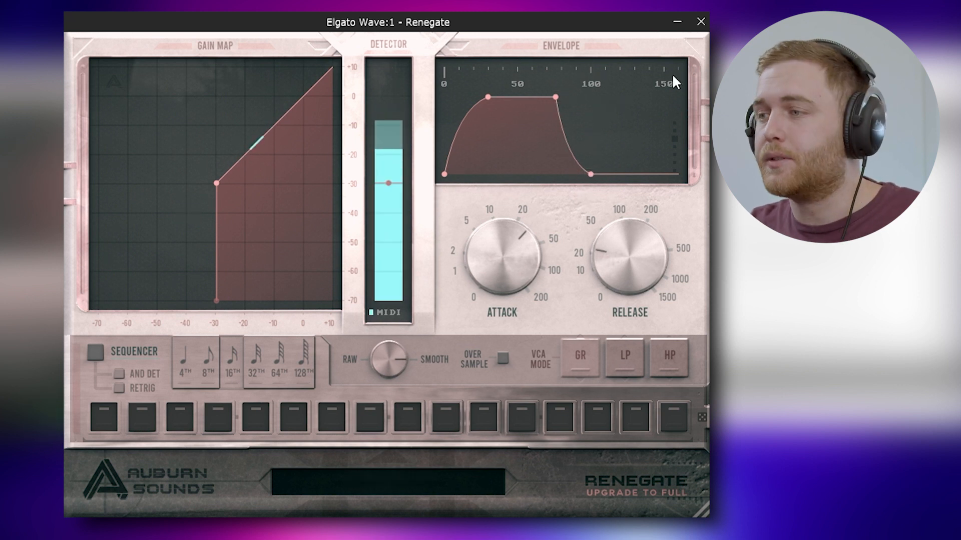
{"action": "left_click", "coordinate": [700, 22]}
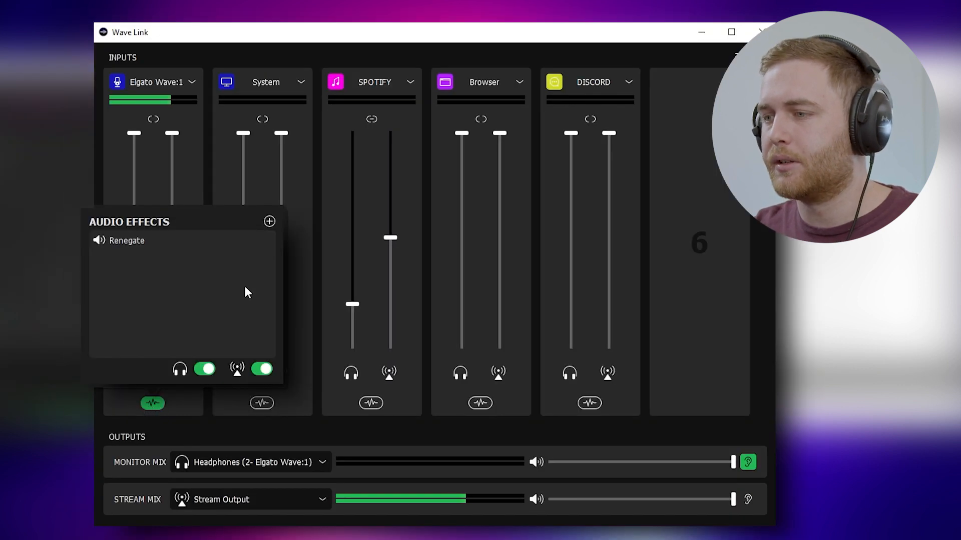
Step: Add Techivation's T-De-Esser to the Wave:1 mic chain after Renegate
{"action": "mouse_move", "coordinate": [125, 240]}
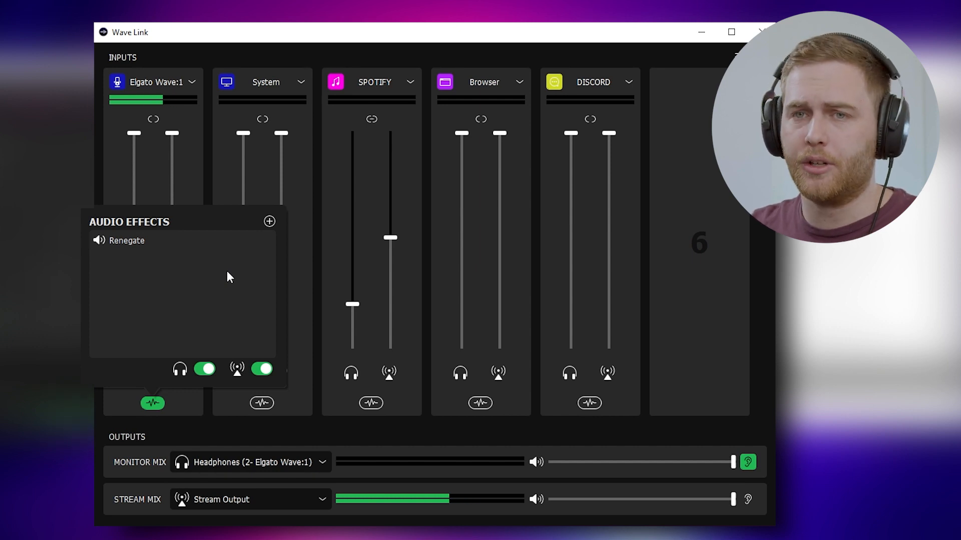
{"action": "left_click", "coordinate": [269, 222]}
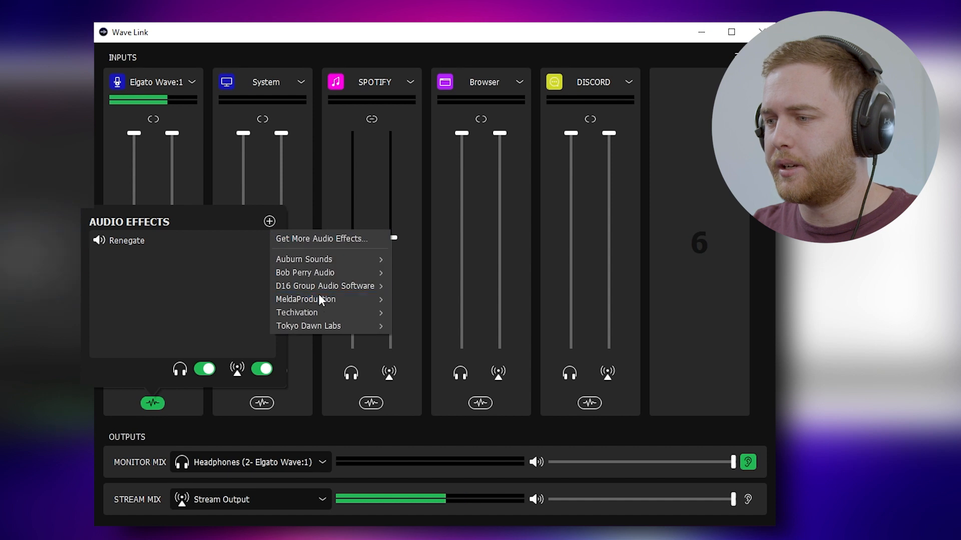
{"action": "mouse_move", "coordinate": [343, 313]}
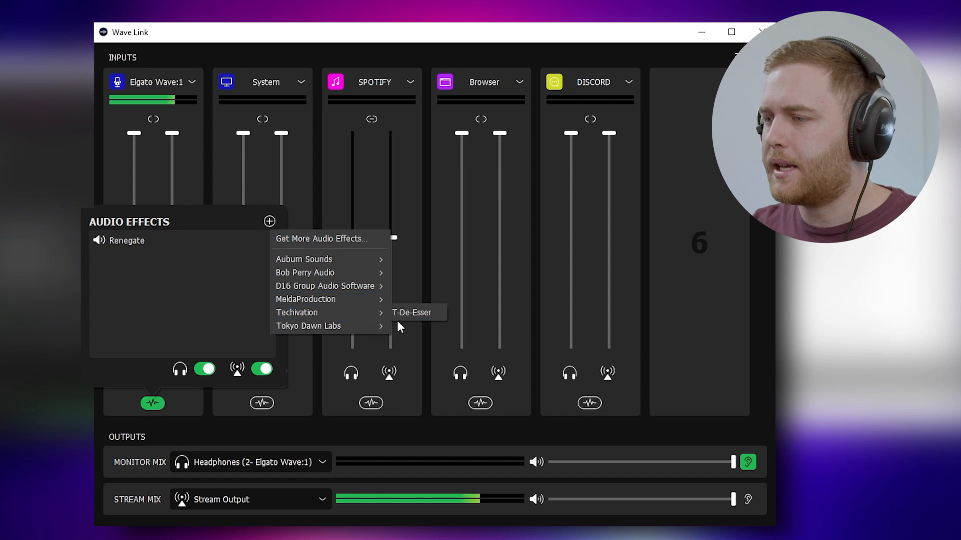
{"action": "left_click", "coordinate": [423, 316]}
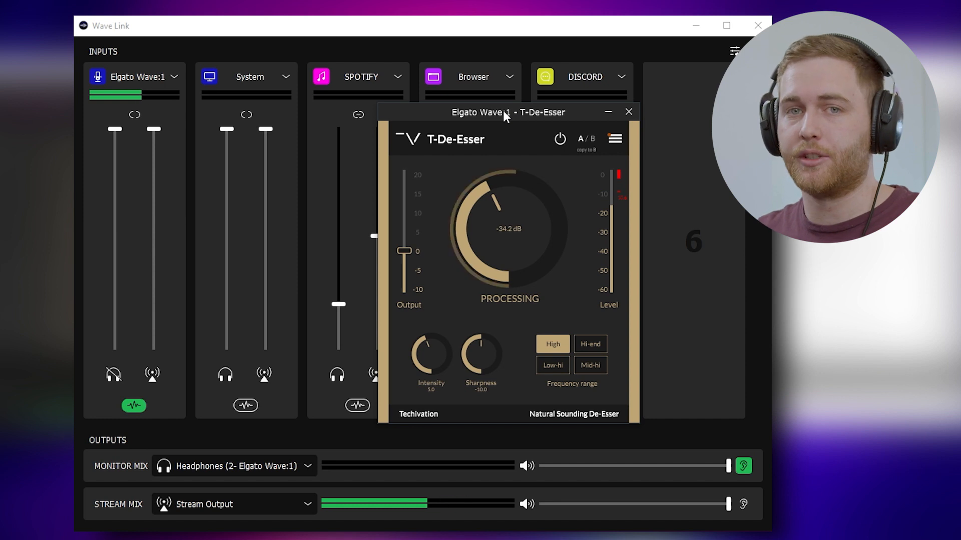
Step: Set the T-De-Esser threshold to -34.5 dB and intensity to 7.1, then close the de-esser
{"action": "left_click_drag", "start_coordinate": [506, 220], "coordinate": [525, 20]}
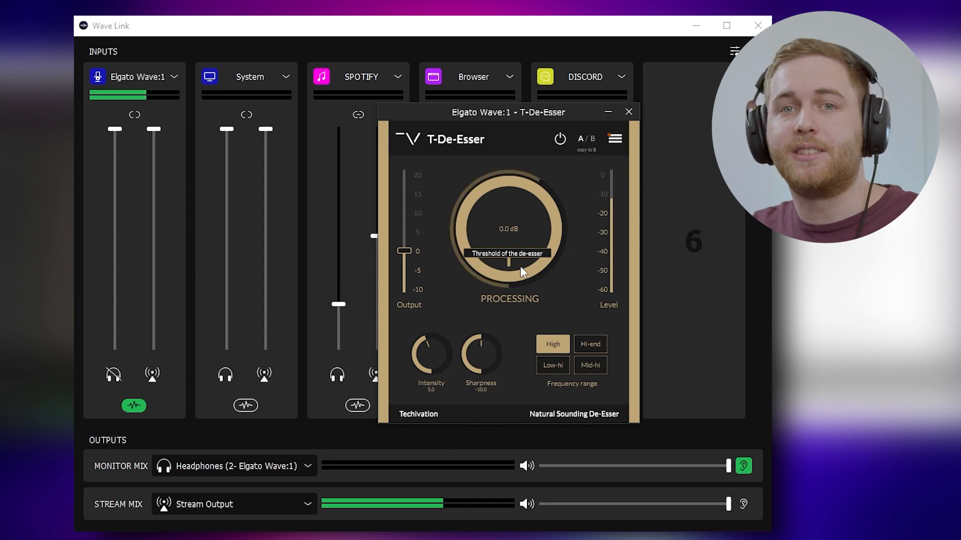
{"action": "left_click_drag", "start_coordinate": [505, 240], "coordinate": [576, 538]}
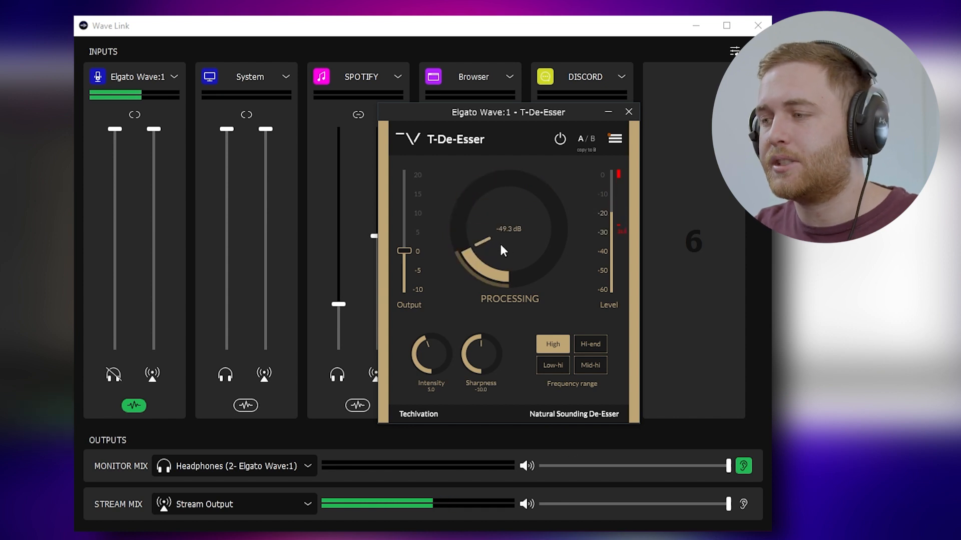
{"action": "left_click_drag", "start_coordinate": [492, 229], "coordinate": [535, 187]}
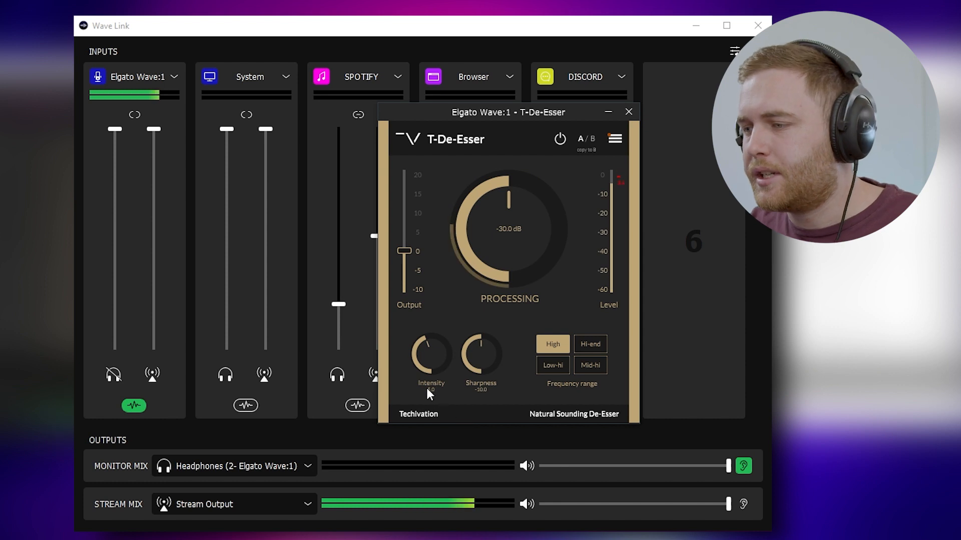
{"action": "left_click_drag", "start_coordinate": [431, 365], "coordinate": [471, 359]}
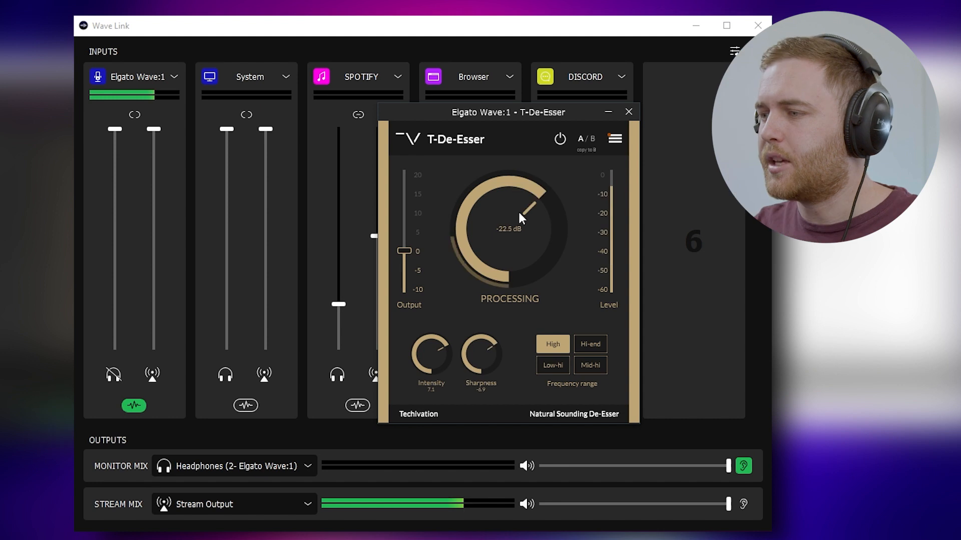
{"action": "left_click_drag", "start_coordinate": [518, 210], "coordinate": [500, 252]}
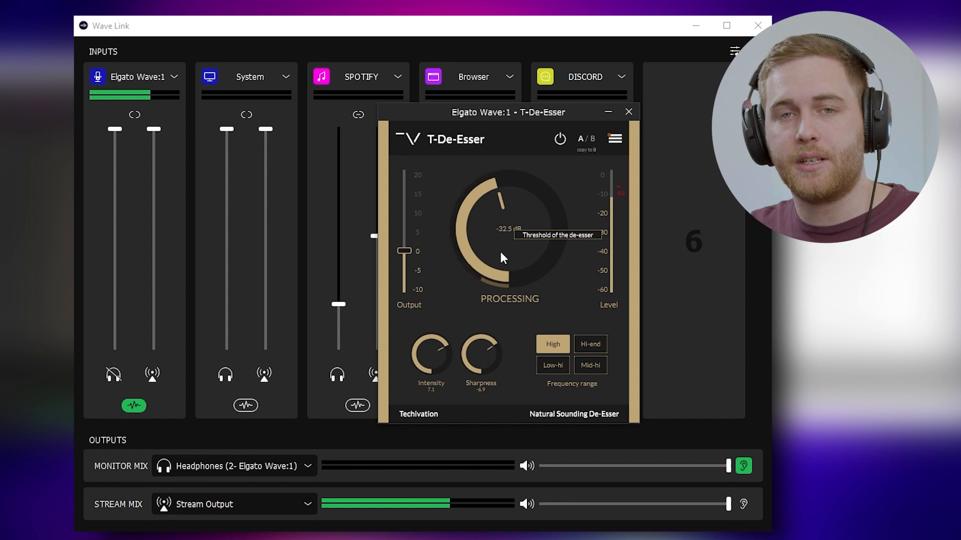
{"action": "left_click_drag", "start_coordinate": [502, 245], "coordinate": [502, 257]}
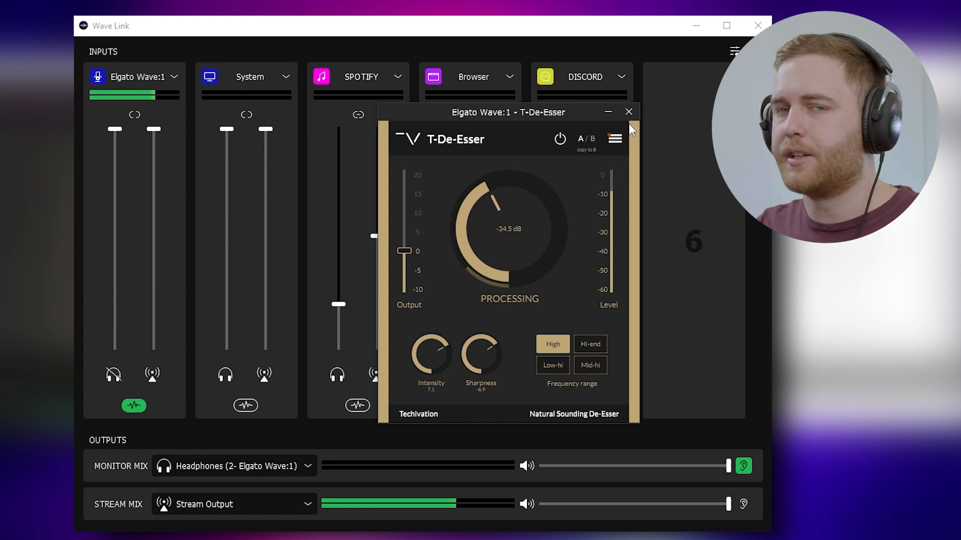
{"action": "left_click", "coordinate": [628, 112]}
Step: Add Tokyo Dawn Labs' TDR Nova equalizer as the third effect on the Wave:1 mic
{"action": "left_click", "coordinate": [134, 405]}
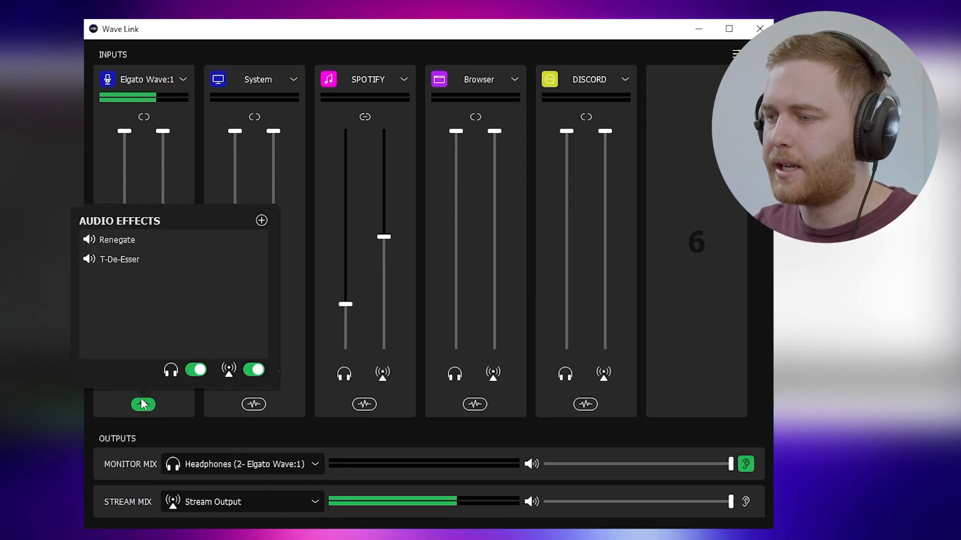
{"action": "left_click", "coordinate": [261, 222]}
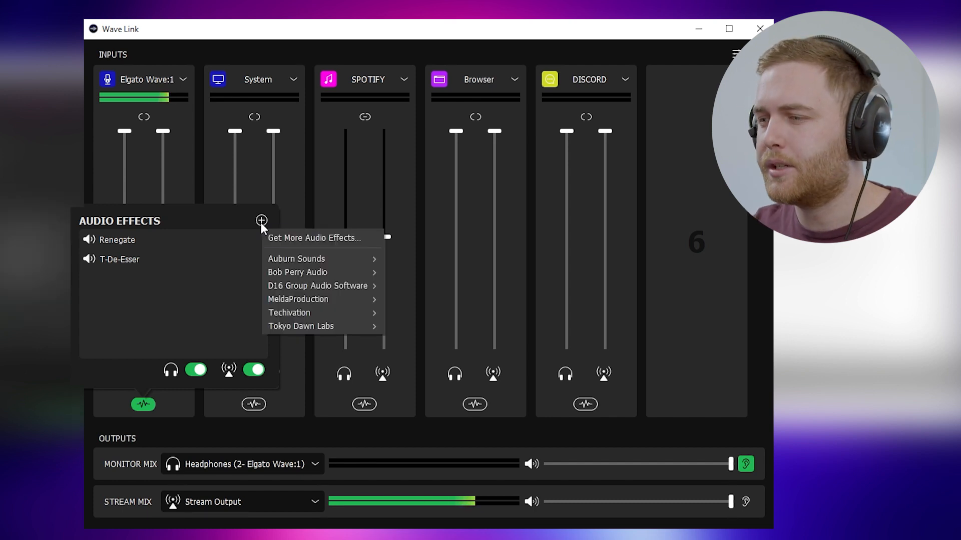
{"action": "mouse_move", "coordinate": [326, 326]}
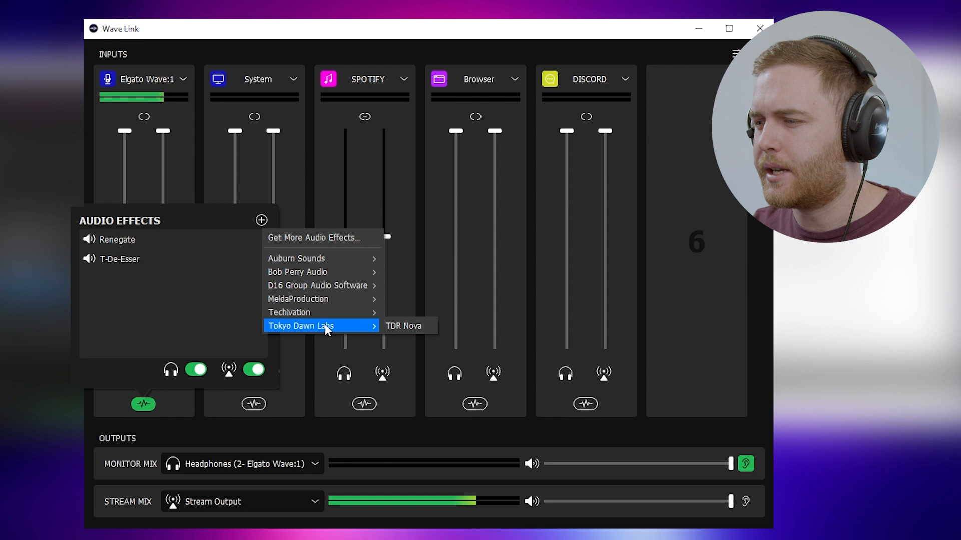
{"action": "left_click", "coordinate": [417, 328]}
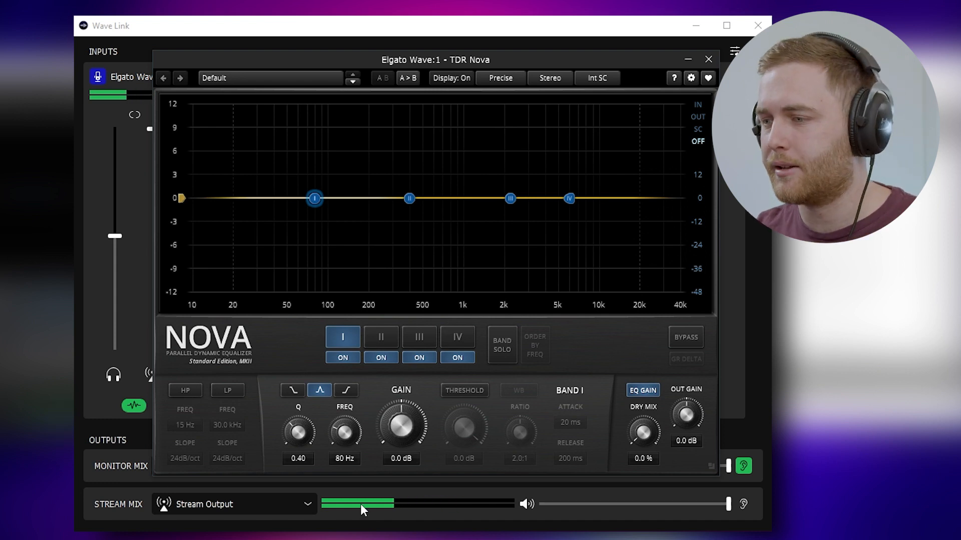
Step: Make TDR Nova band I a 3 dB boost at 115 Hz with Q 1.00, and raise the mic fader
{"action": "double_click", "coordinate": [340, 460]}
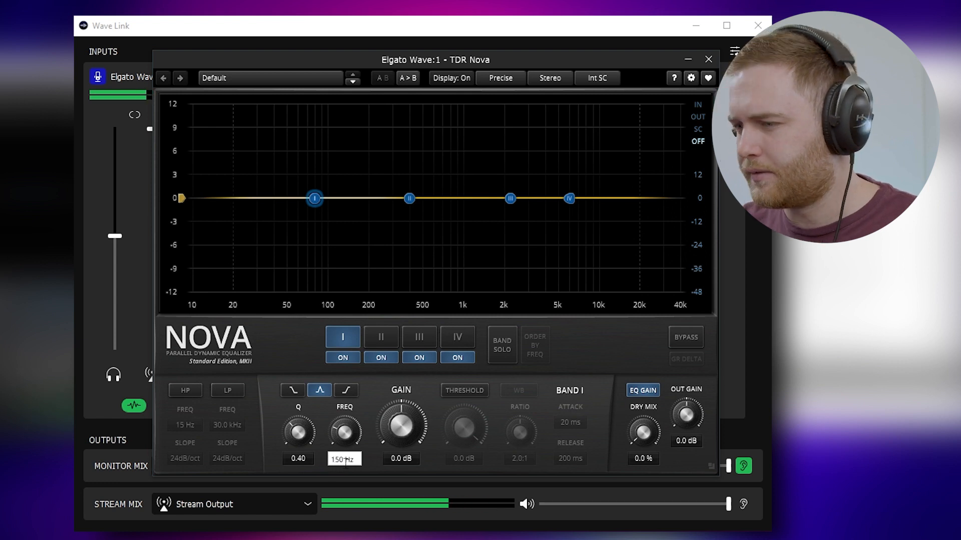
{"action": "type", "text": "115"}
{"action": "key", "text": "Return"}
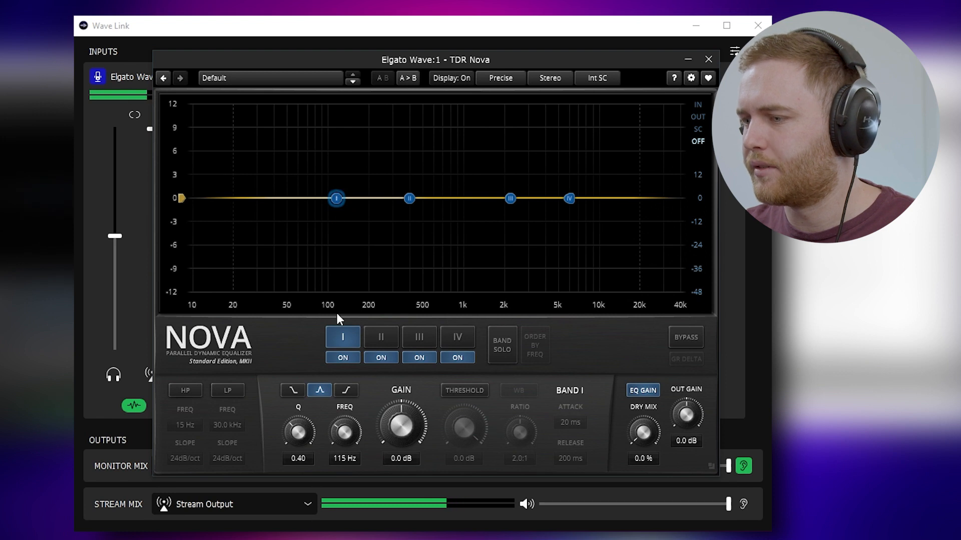
{"action": "double_click", "coordinate": [398, 459]}
{"action": "type", "text": "3"}
{"action": "key", "text": "Return"}
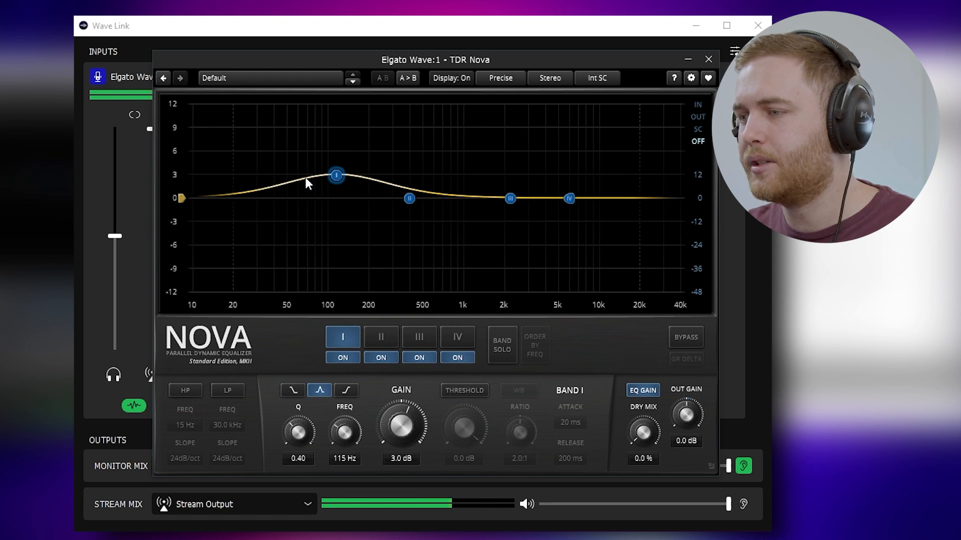
{"action": "double_click", "coordinate": [298, 460]}
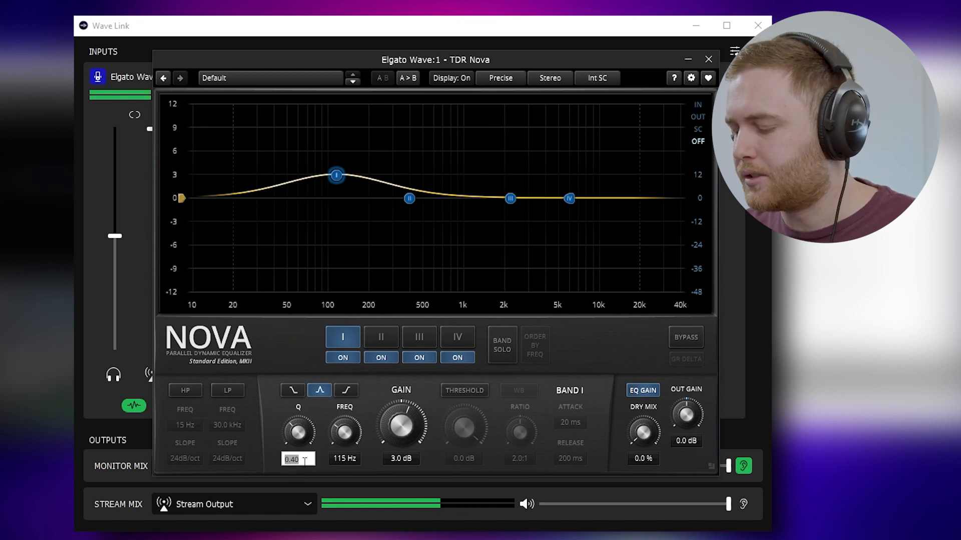
{"action": "key", "text": "Return"}
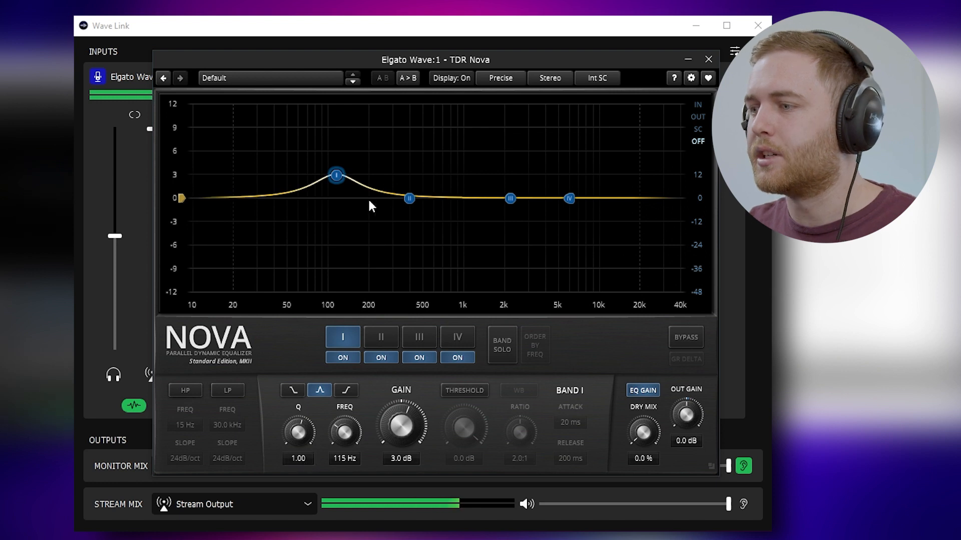
{"action": "left_click_drag", "start_coordinate": [115, 235], "coordinate": [116, 216]}
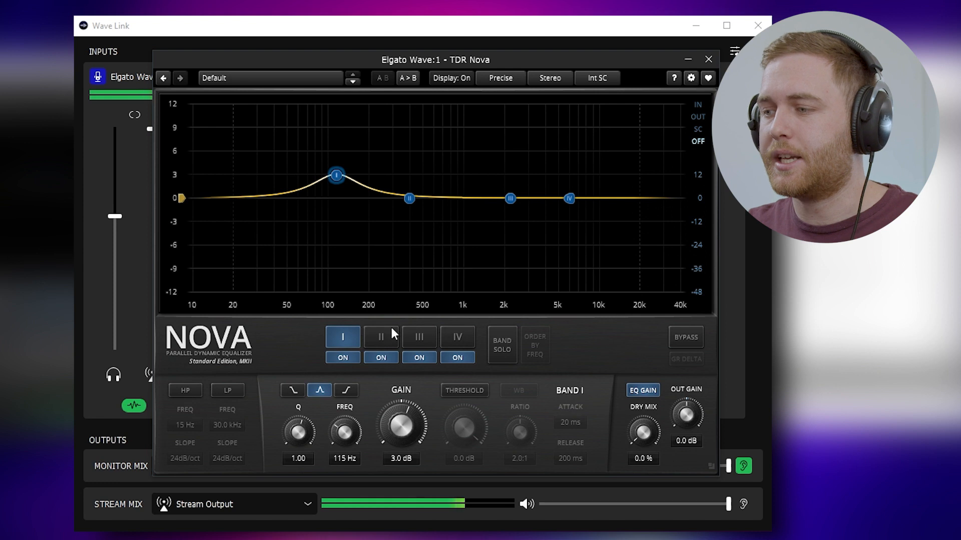
{"action": "left_click", "coordinate": [377, 342]}
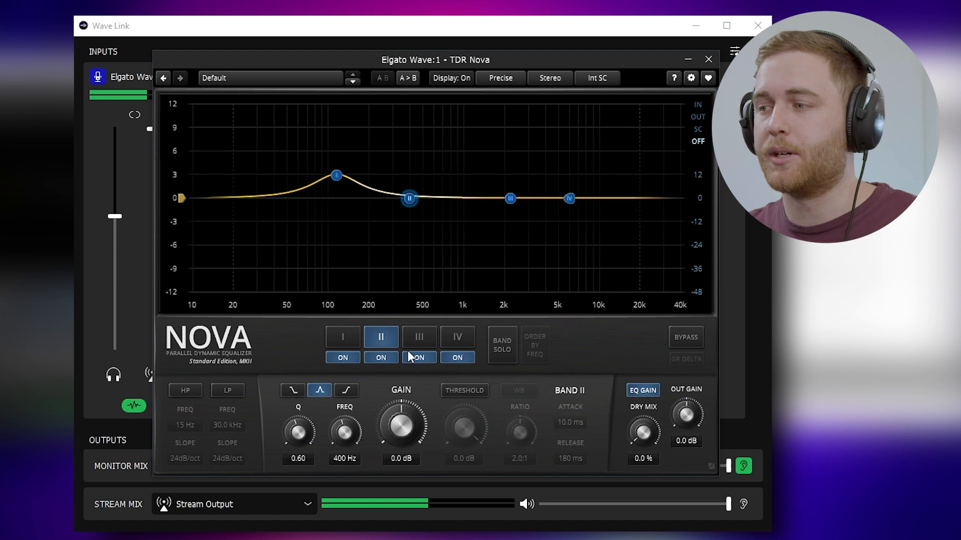
Step: Set TDR Nova band II to 230 Hz, Q 1.00, with a -0.5 dB cut
{"action": "double_click", "coordinate": [338, 457]}
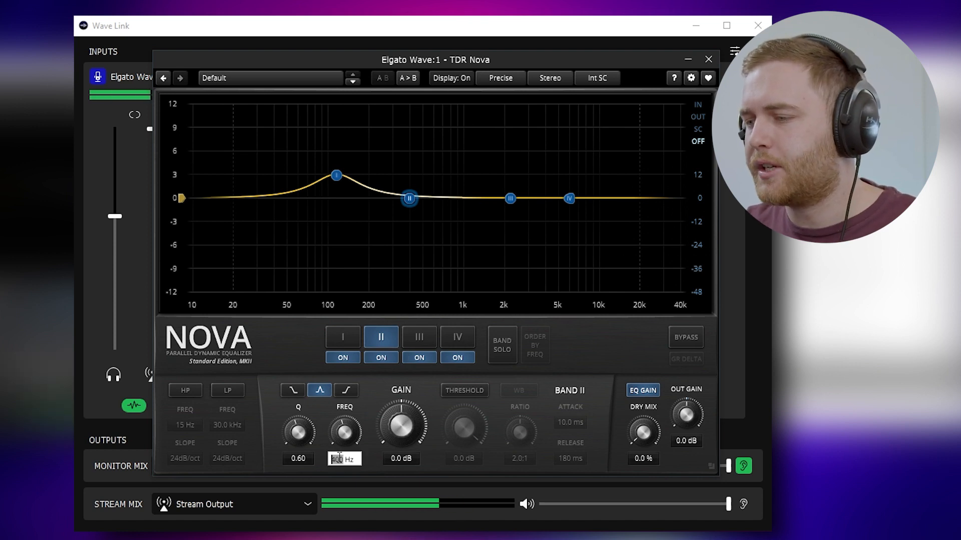
{"action": "type", "text": "230"}
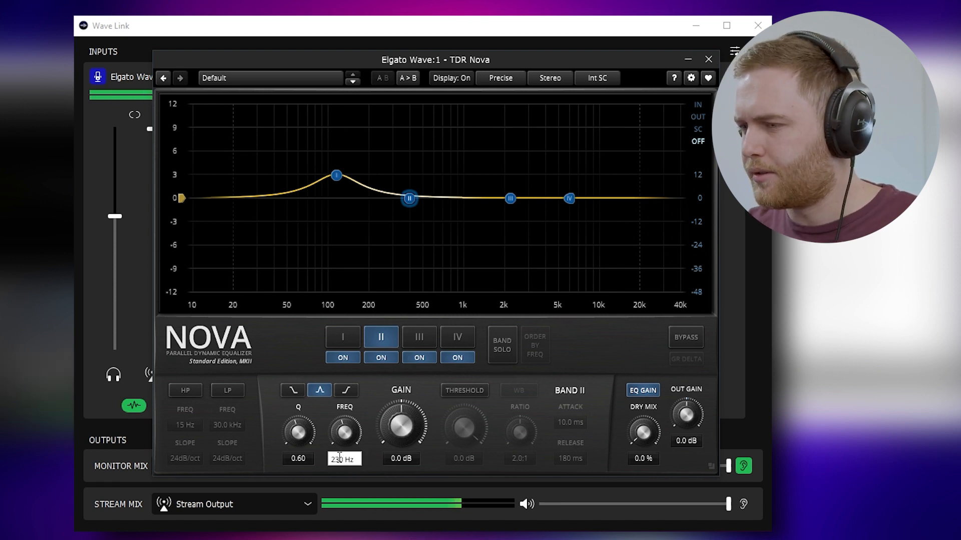
{"action": "key", "text": "Return"}
{"action": "double_click", "coordinate": [312, 458]}
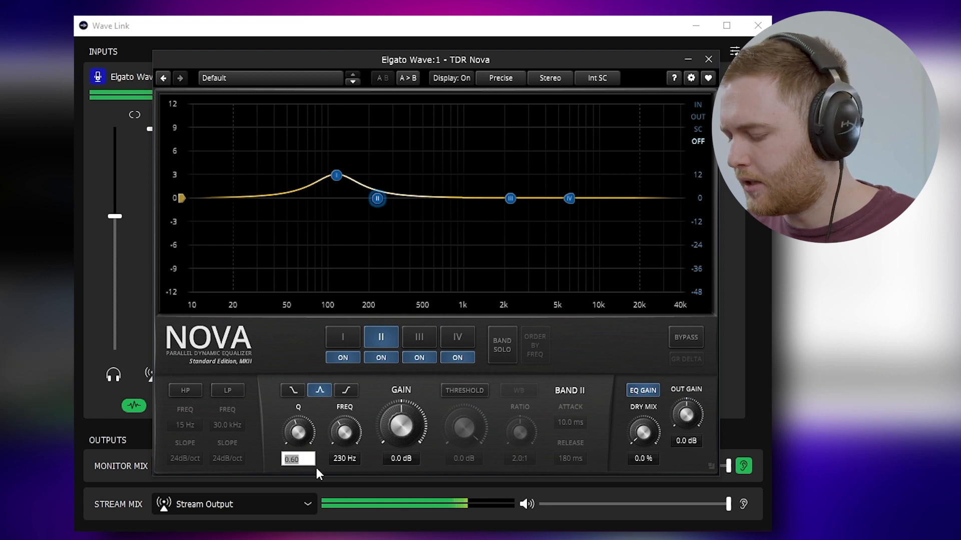
{"action": "type", "text": "1"}
{"action": "key", "text": "Return"}
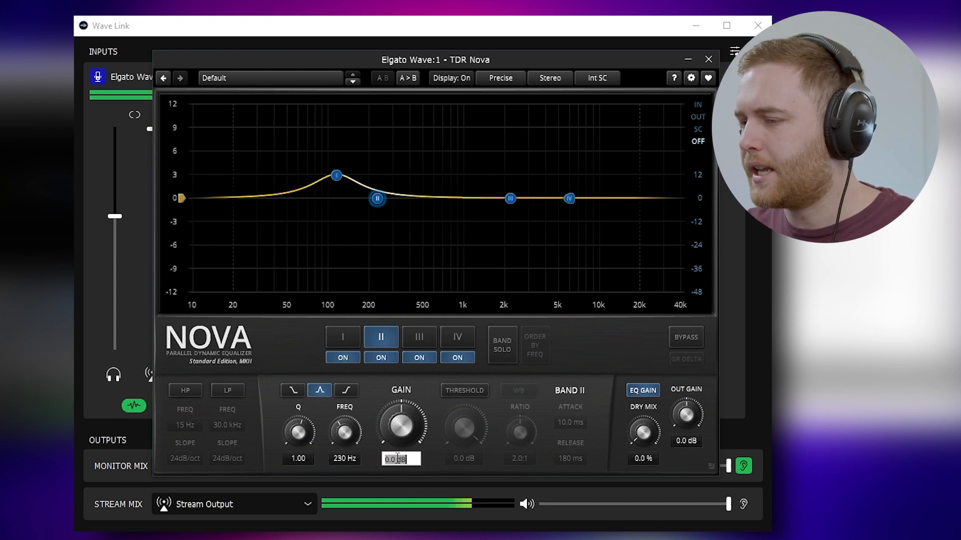
{"action": "type", "text": "-0.5"}
{"action": "key", "text": "Return"}
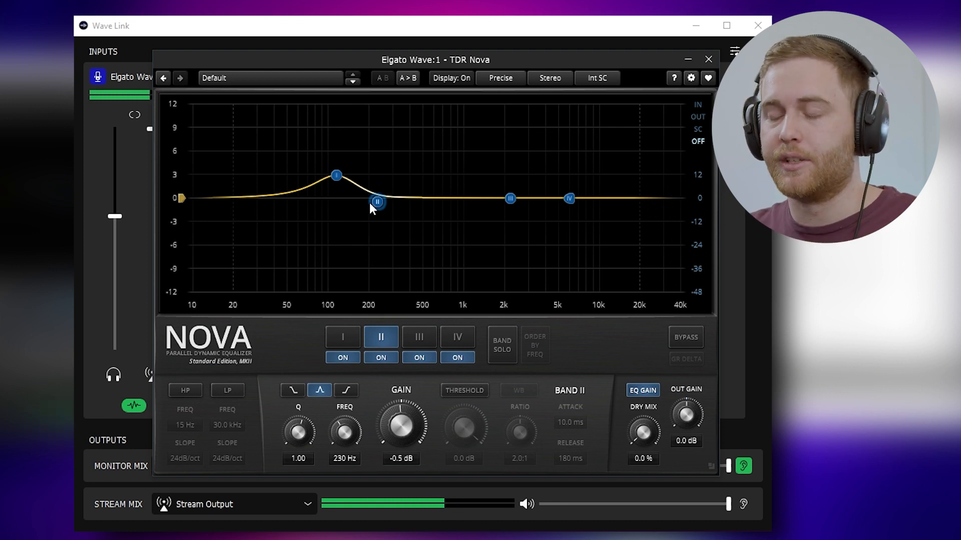
{"action": "left_click", "coordinate": [415, 339]}
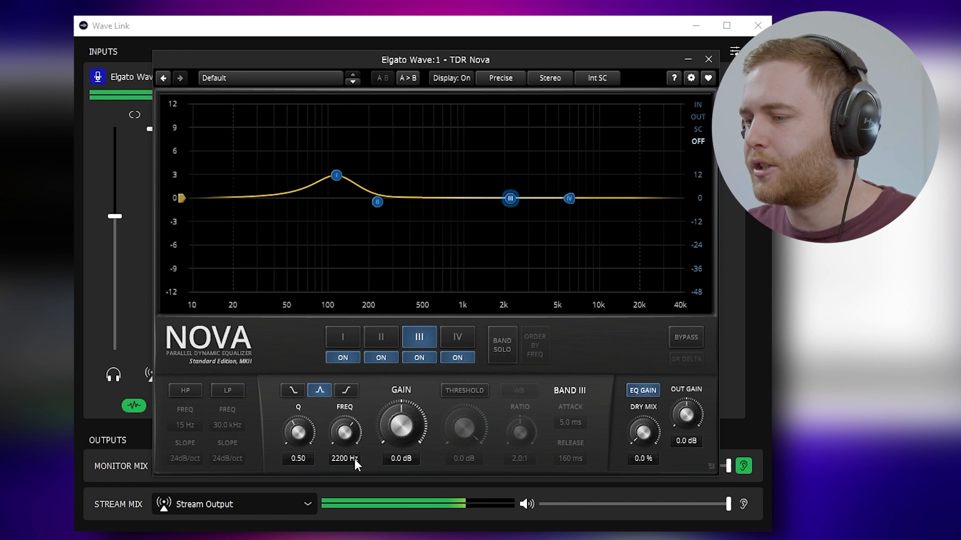
Step: Give TDR Nova band III a -1.5 dB cut at 1000 Hz
{"action": "left_click", "coordinate": [339, 457]}
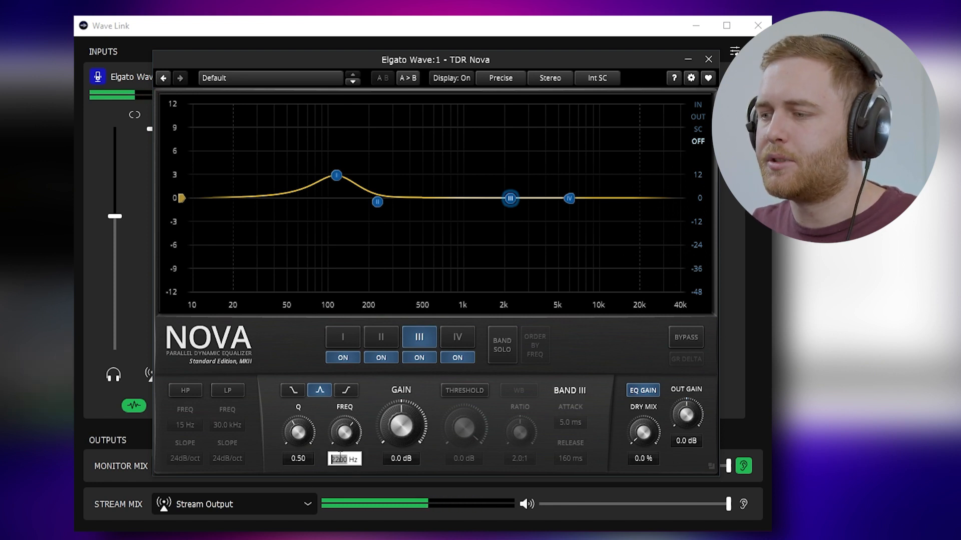
{"action": "type", "text": "1000"}
{"action": "key", "text": "Return"}
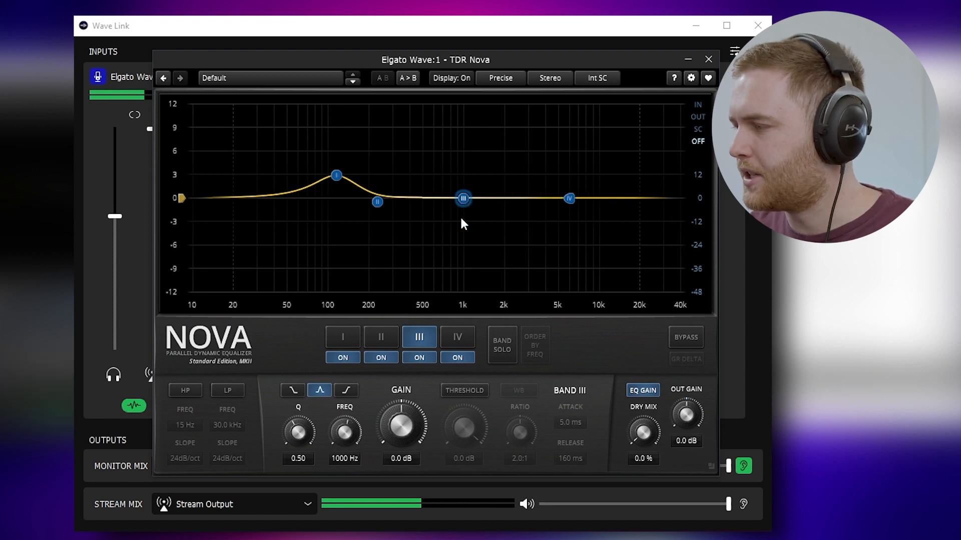
{"action": "left_click", "coordinate": [393, 461]}
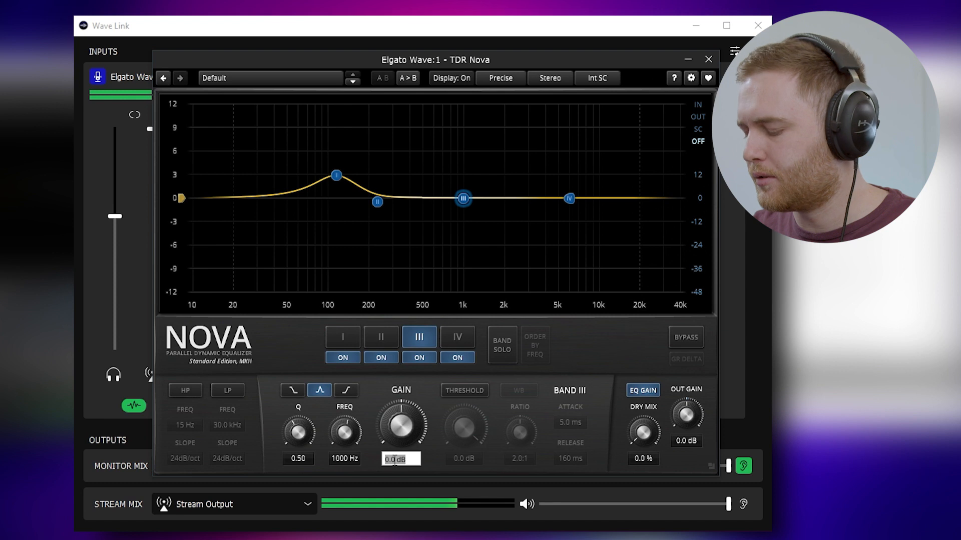
{"action": "key", "text": "BackSpace"}
{"action": "type", "text": "-1.5"}
{"action": "key", "text": "Return"}
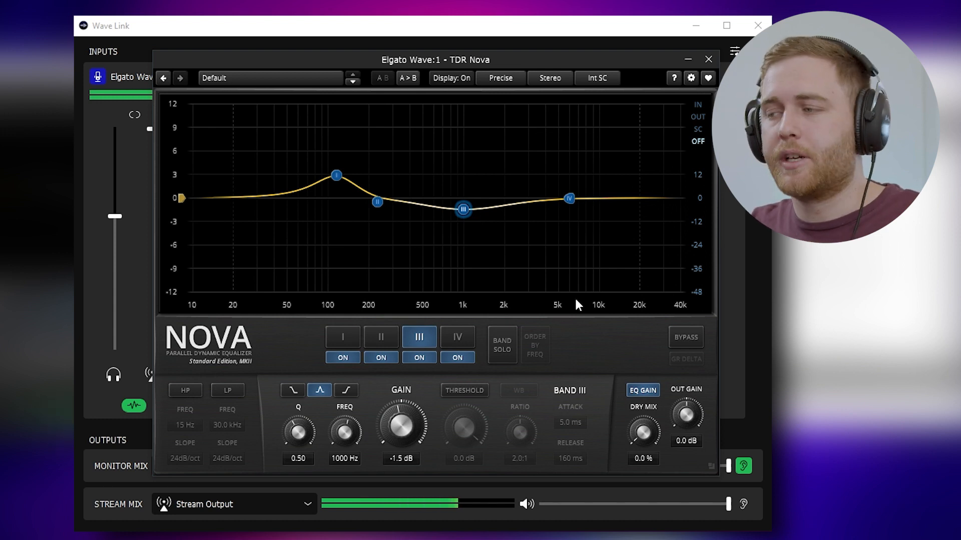
{"action": "left_click", "coordinate": [458, 337]}
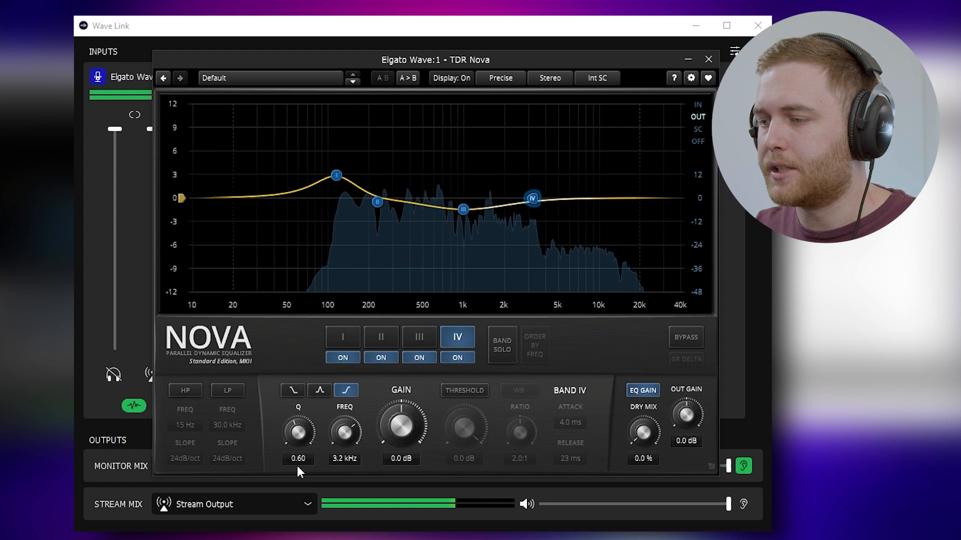
Step: Make TDR Nova band IV a 4.5 dB shelf at 32 kHz
{"action": "double_click", "coordinate": [336, 459]}
{"action": "type", "text": "32k"}
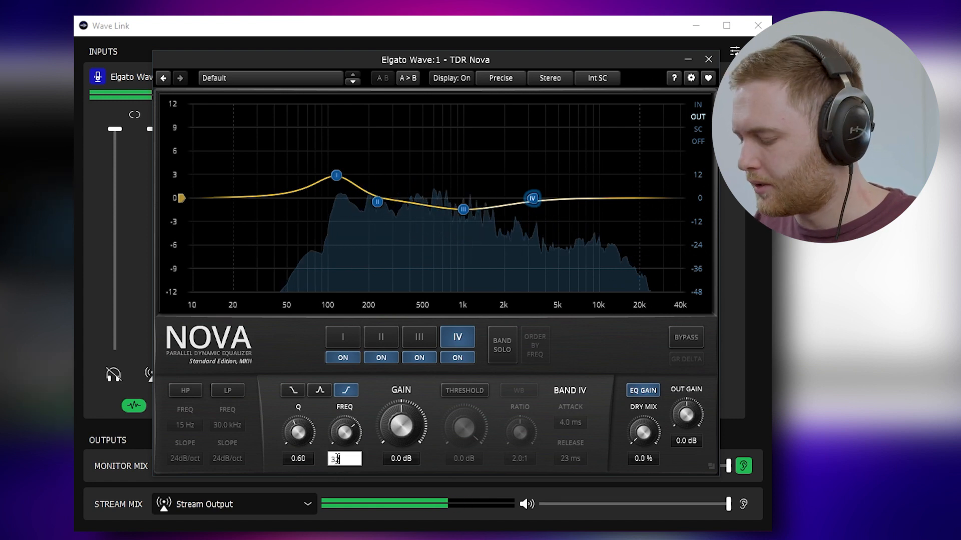
{"action": "key", "text": "Return"}
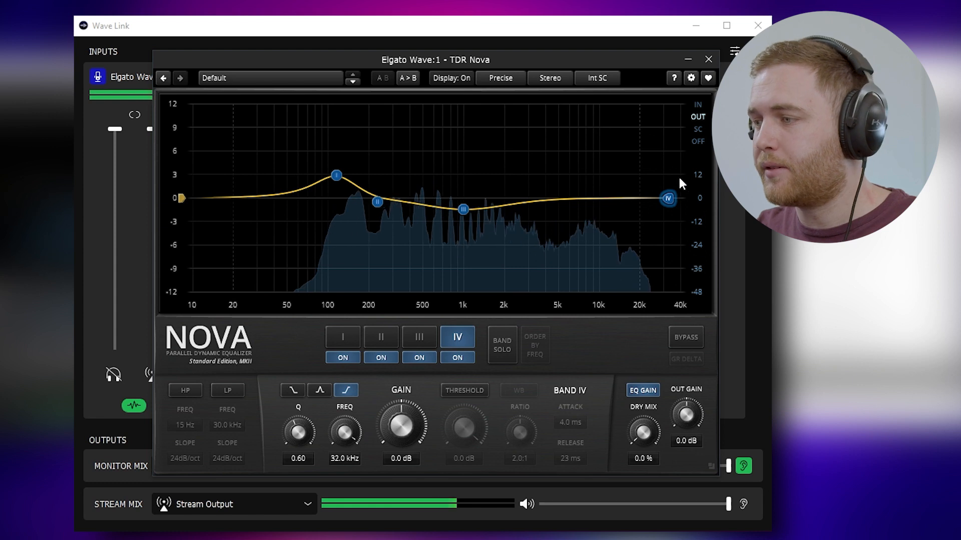
{"action": "double_click", "coordinate": [397, 458]}
{"action": "type", "text": "4.5"}
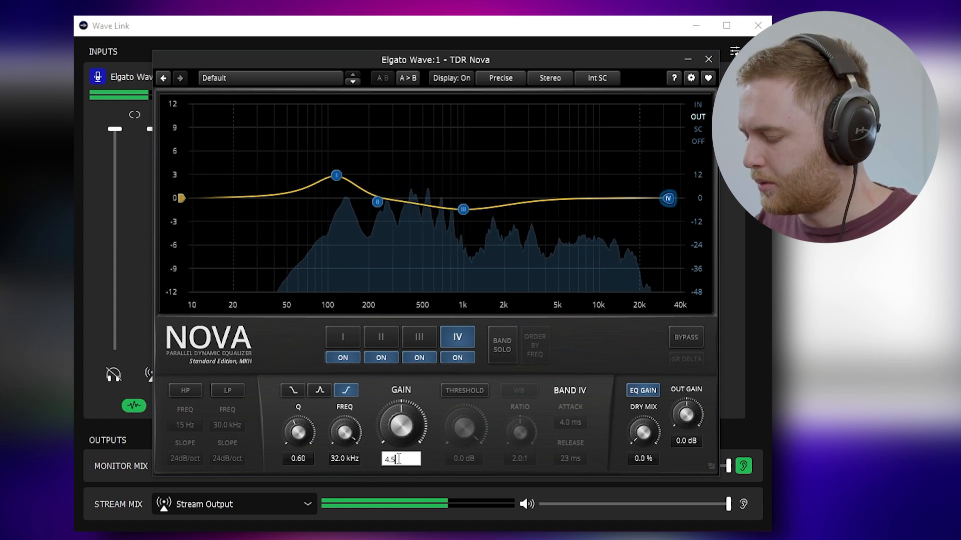
{"action": "key", "text": "Return"}
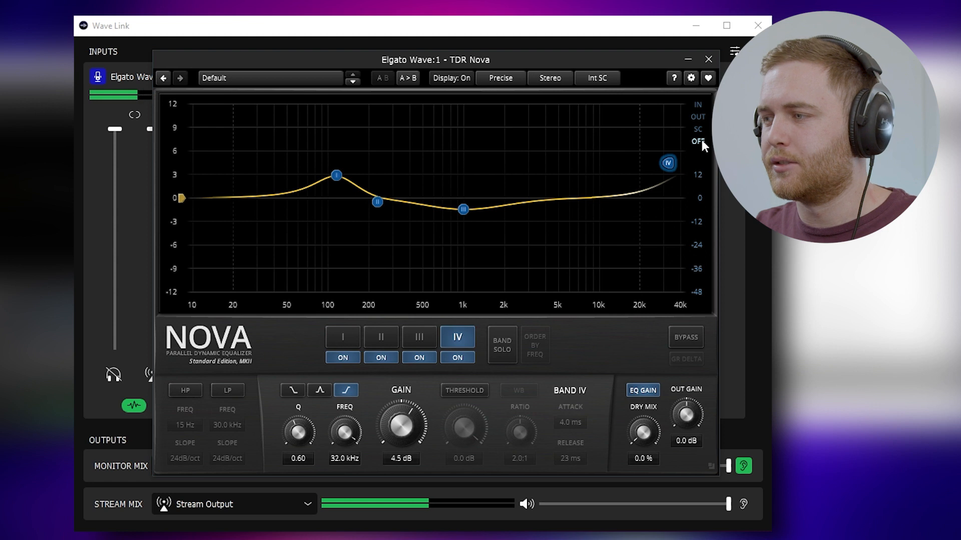
Step: Show the output spectrum on the EQ graph and raise the band I boost higher
{"action": "left_click", "coordinate": [703, 117]}
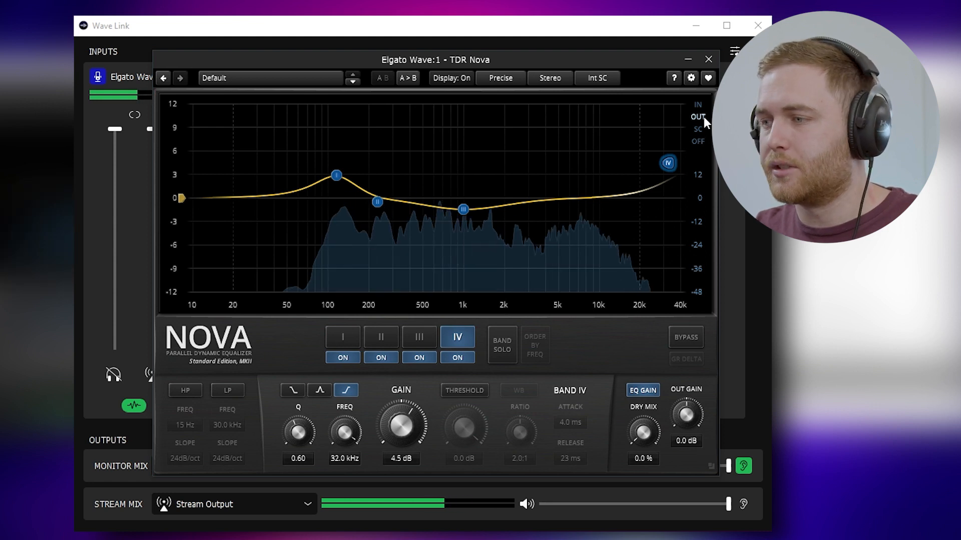
{"action": "left_click", "coordinate": [698, 141]}
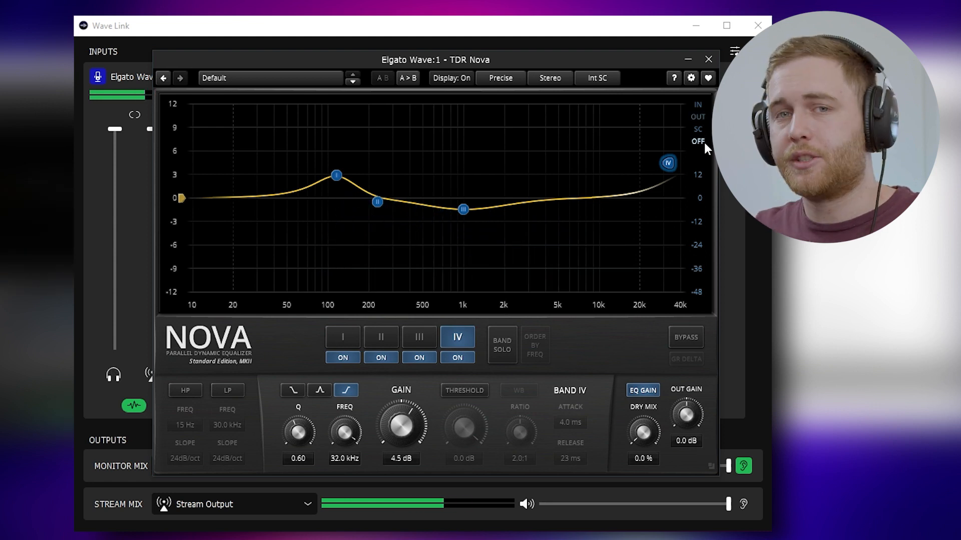
{"action": "left_click", "coordinate": [698, 117]}
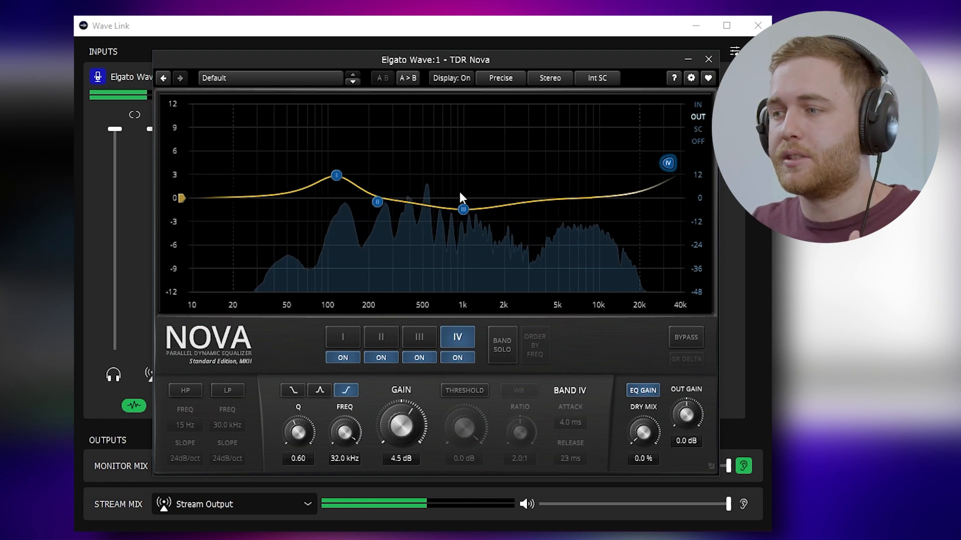
{"action": "left_click_drag", "start_coordinate": [338, 176], "coordinate": [326, 114]}
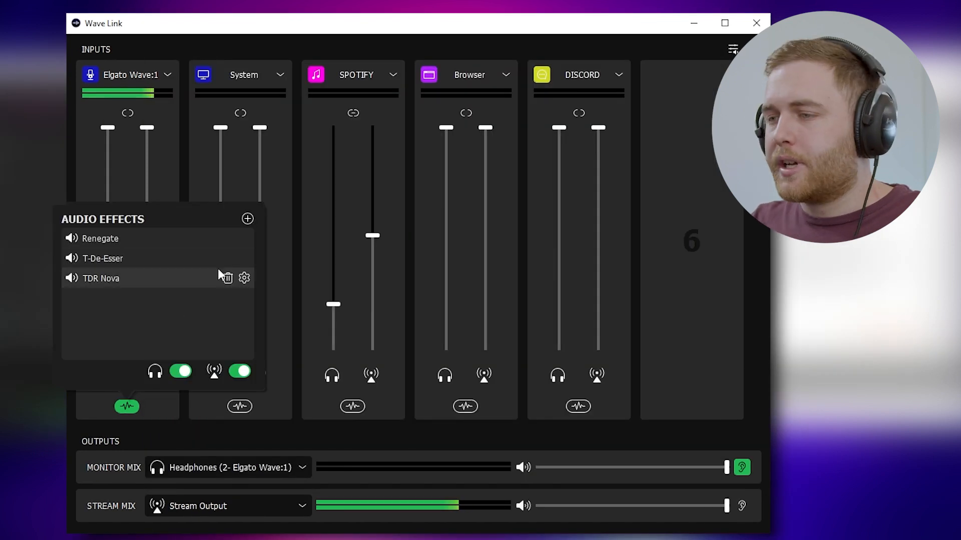
Step: Add D16's Frontier limiter, raise its output to +2.3 dB and adjust its threshold
{"action": "left_click", "coordinate": [247, 219]}
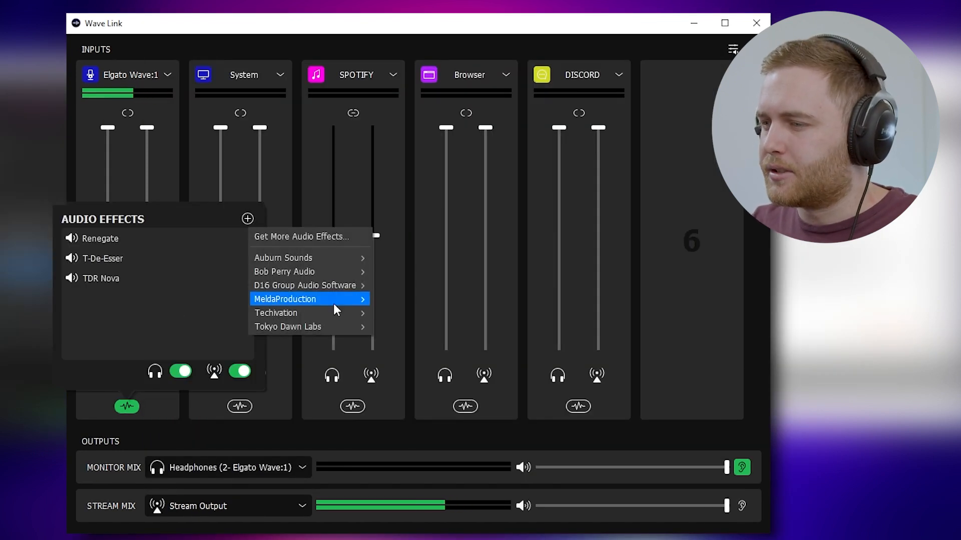
{"action": "mouse_move", "coordinate": [342, 287]}
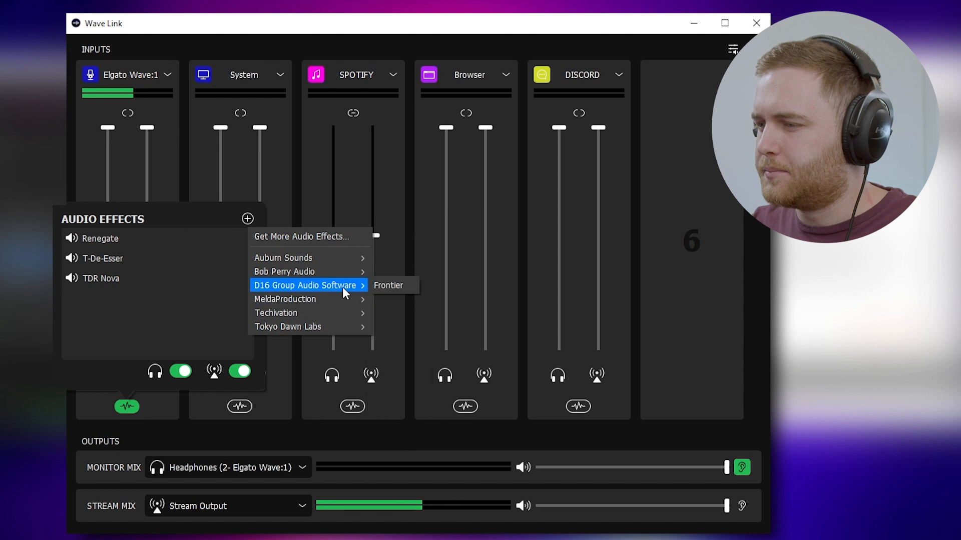
{"action": "left_click", "coordinate": [383, 282]}
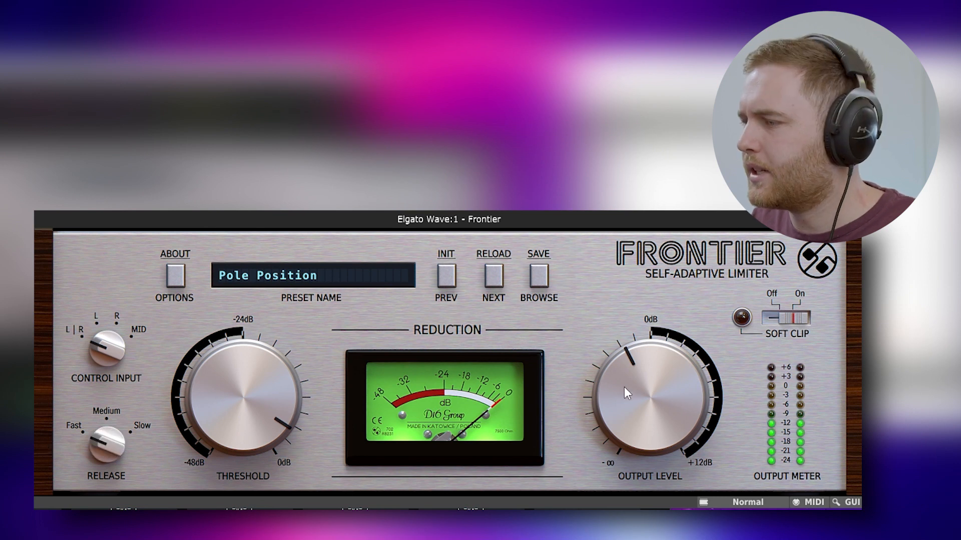
{"action": "left_click_drag", "start_coordinate": [623, 386], "coordinate": [560, 356]}
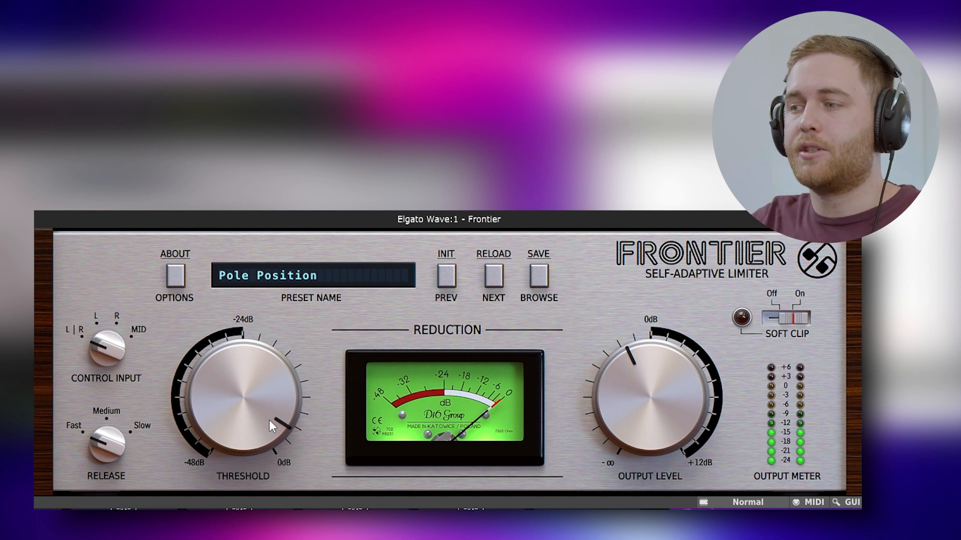
{"action": "left_click_drag", "start_coordinate": [289, 421], "coordinate": [265, 435]}
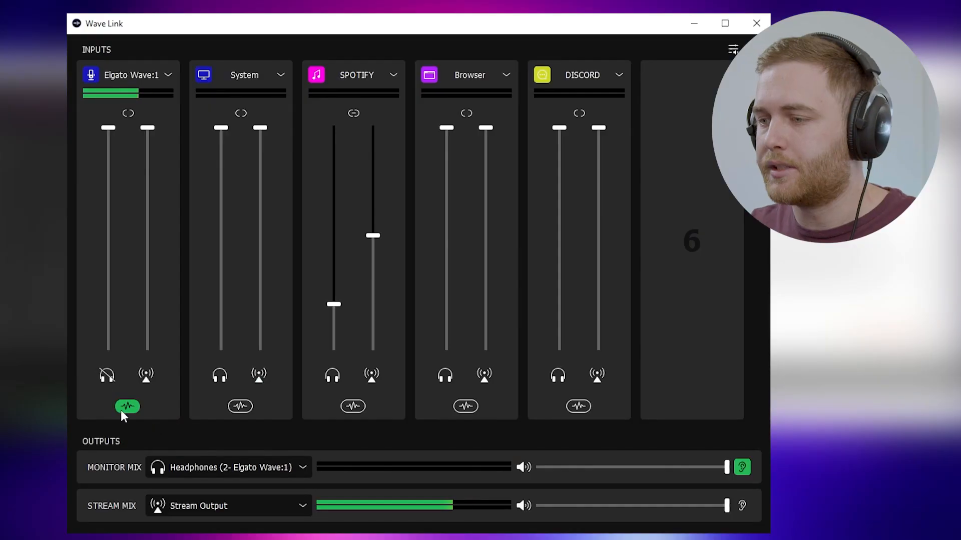
Step: Show the mic's effects list and toggle the stream-mix effects off and back on
{"action": "left_click", "coordinate": [124, 407]}
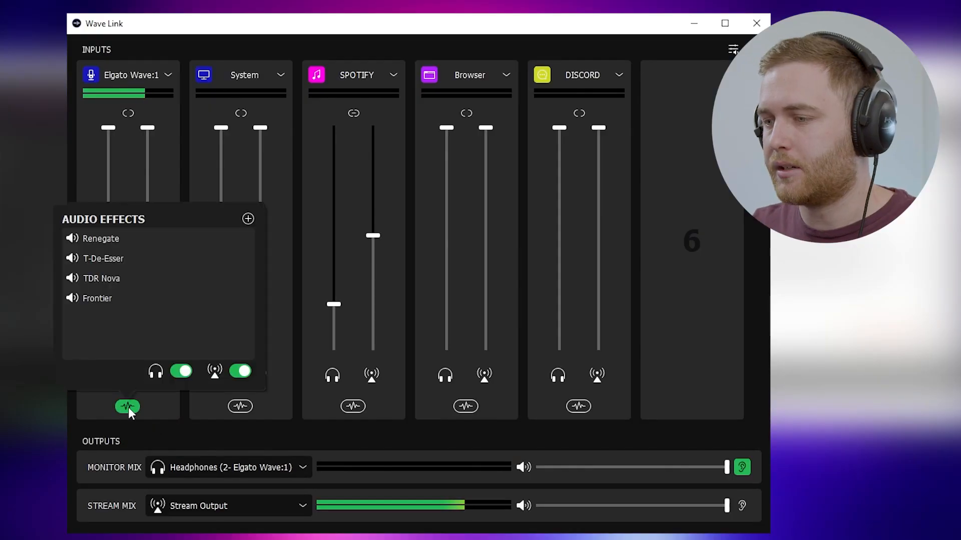
{"action": "left_click", "coordinate": [240, 372]}
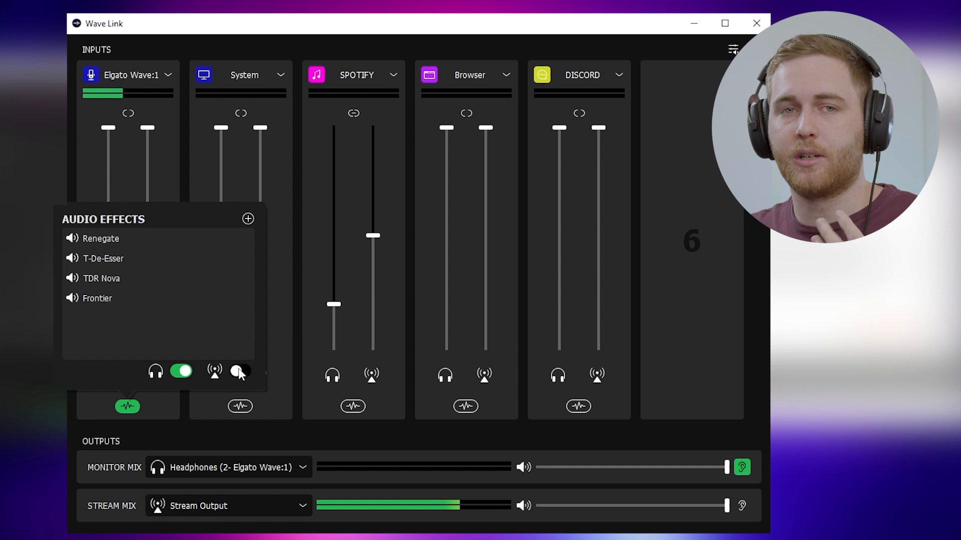
{"action": "left_click", "coordinate": [239, 372]}
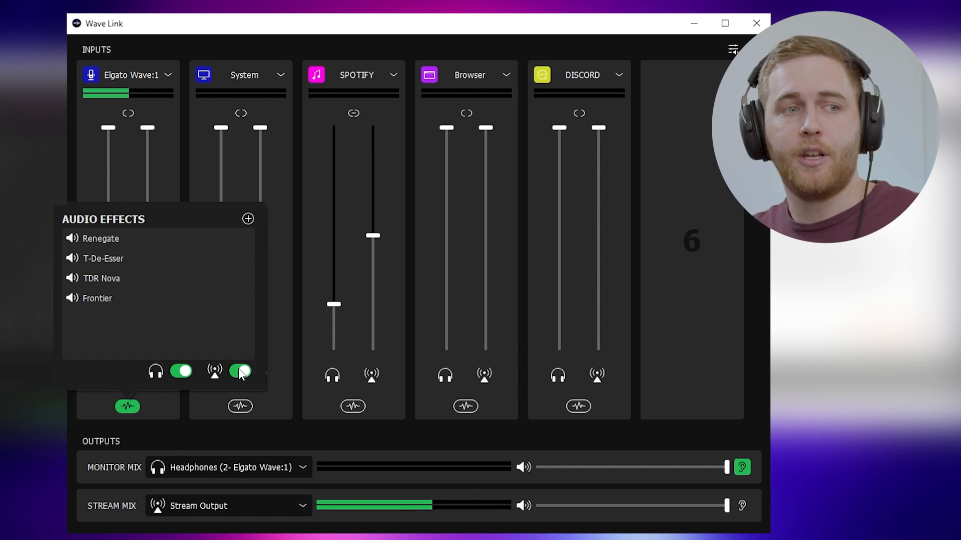